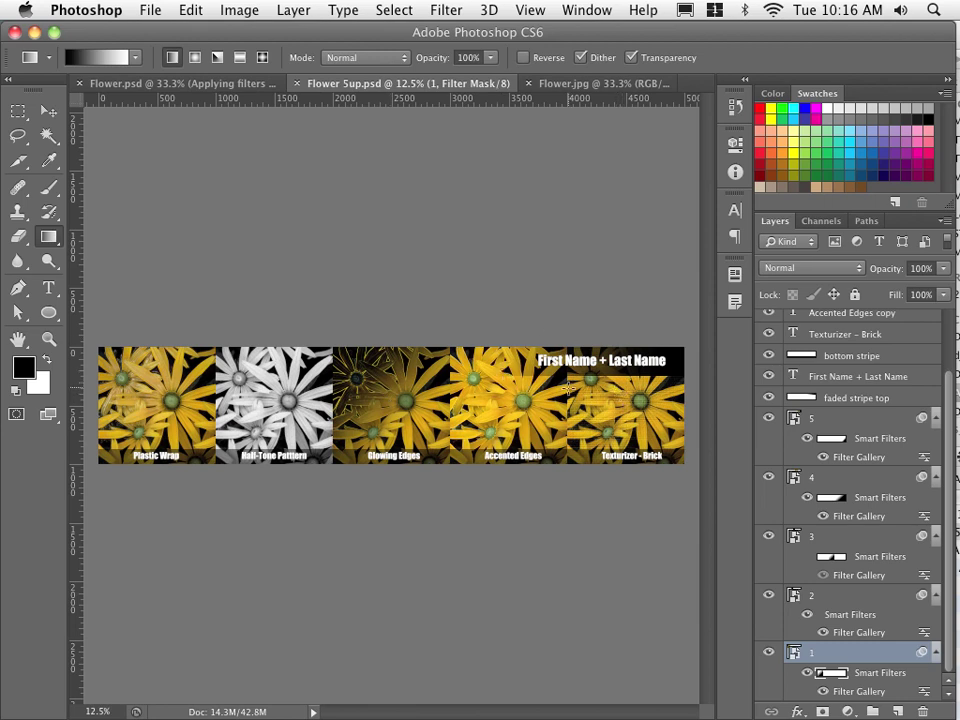
Toggle the Plastic Wrap and Half-Tone Pattern flower images off and on to compare them.
{"action": "left_click", "coordinate": [767, 655]}
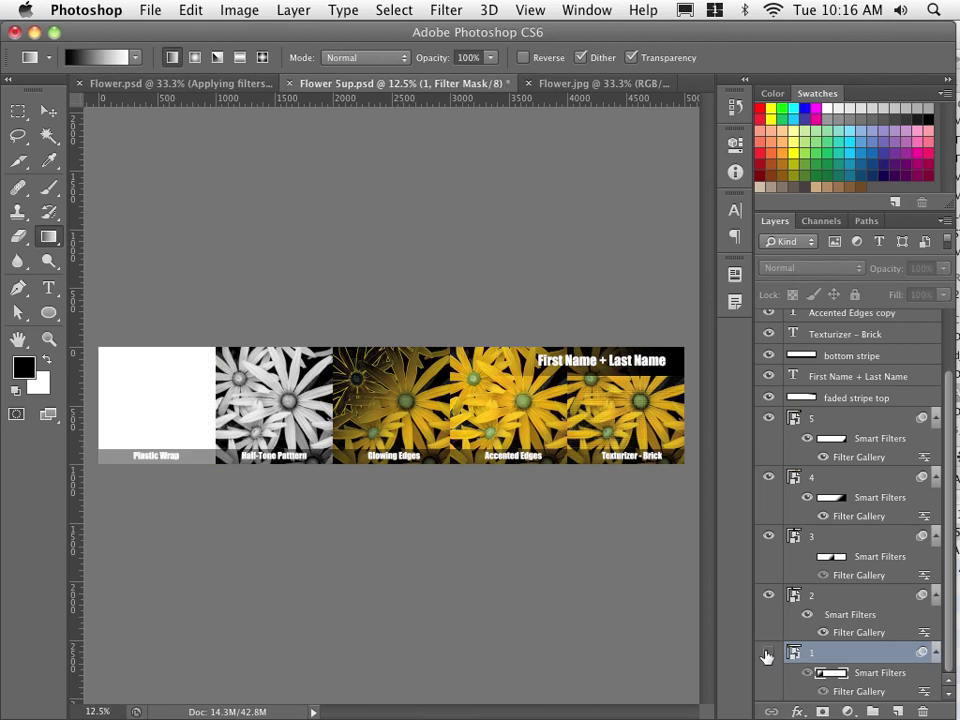
{"action": "left_click", "coordinate": [767, 655]}
{"action": "left_click", "coordinate": [766, 596]}
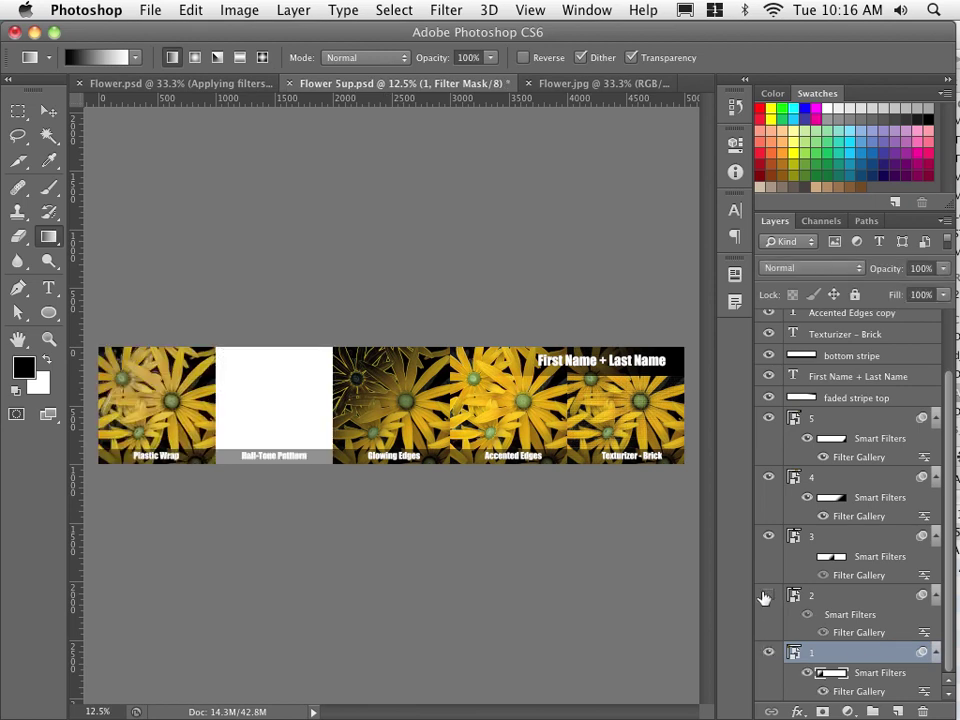
{"action": "left_click", "coordinate": [766, 596]}
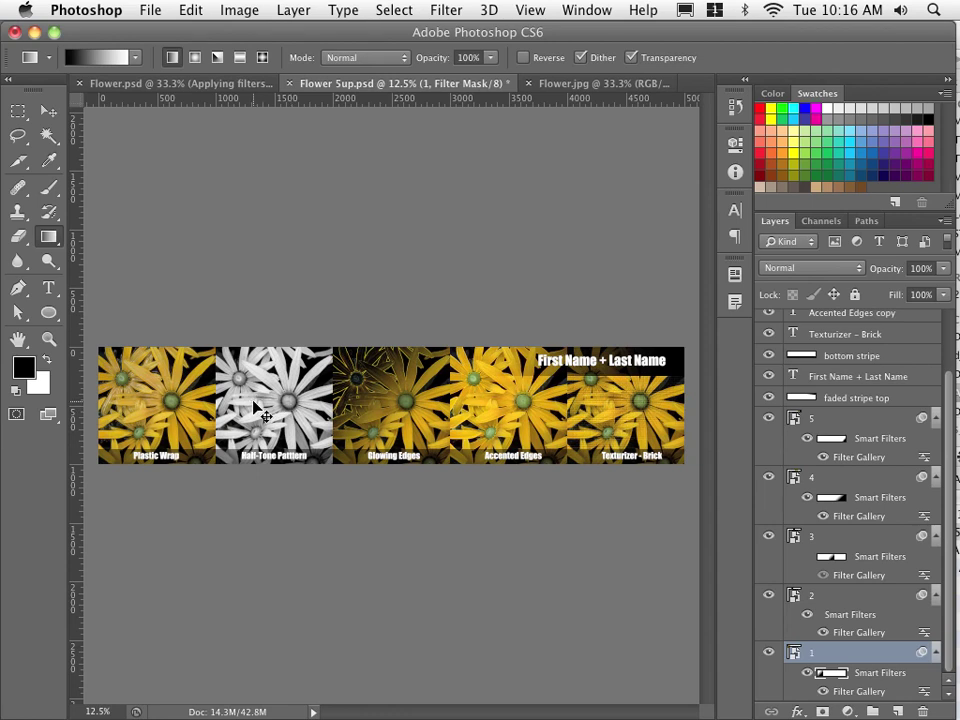
Zoom the banner to 50% and inspect the Half-Tone Pattern and Plastic Wrap panels.
{"action": "key", "text": "super+equal"}
{"action": "key", "text": "super+equal"}
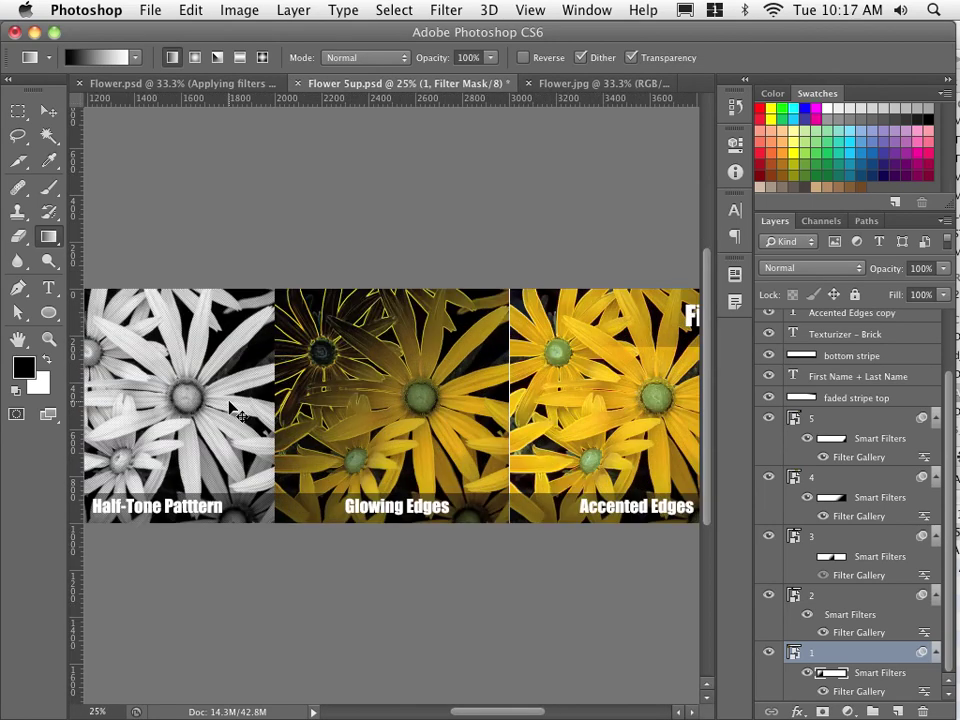
{"action": "key", "text": "super+equal"}
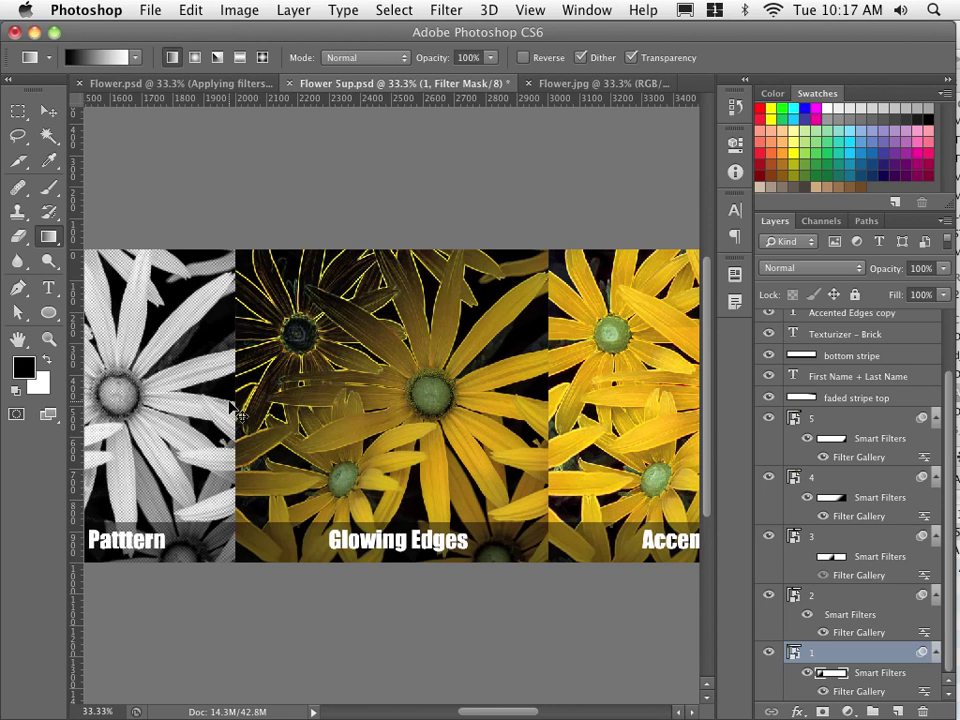
{"action": "key", "text": "super+equal"}
{"action": "left_click_drag", "start_coordinate": [189, 403], "coordinate": [493, 415]}
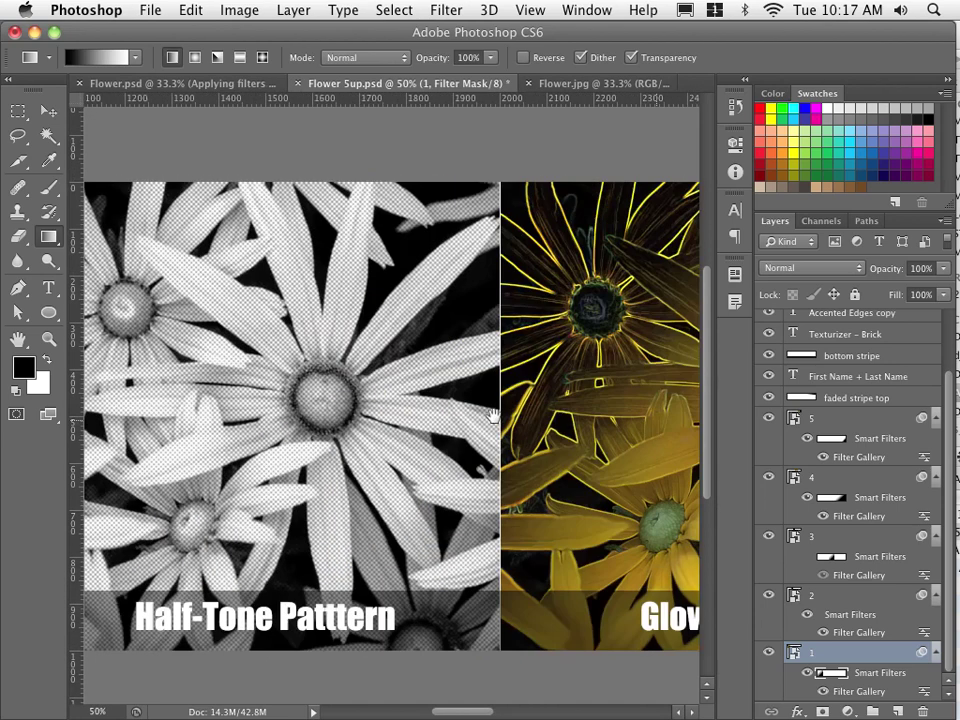
{"action": "left_click_drag", "start_coordinate": [231, 394], "coordinate": [424, 396]}
{"action": "left_click_drag", "start_coordinate": [311, 392], "coordinate": [456, 388]}
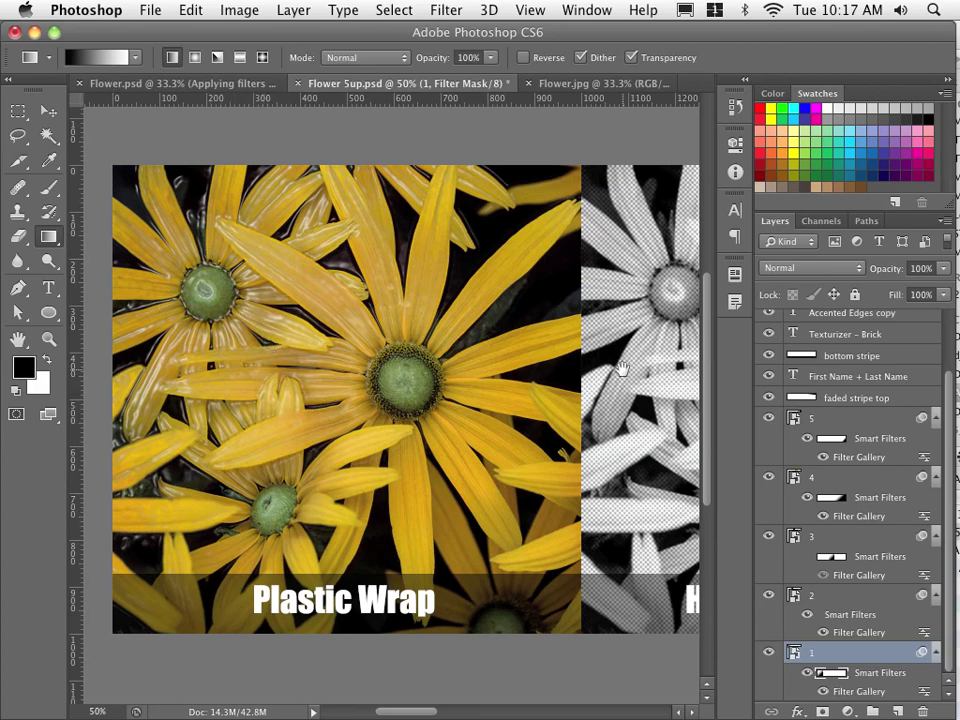
Pan across the Glowing Edges, Accented Edges and Texturizer - Brick panels, then zoom out to the whole banner.
{"action": "left_click_drag", "start_coordinate": [591, 366], "coordinate": [248, 352]}
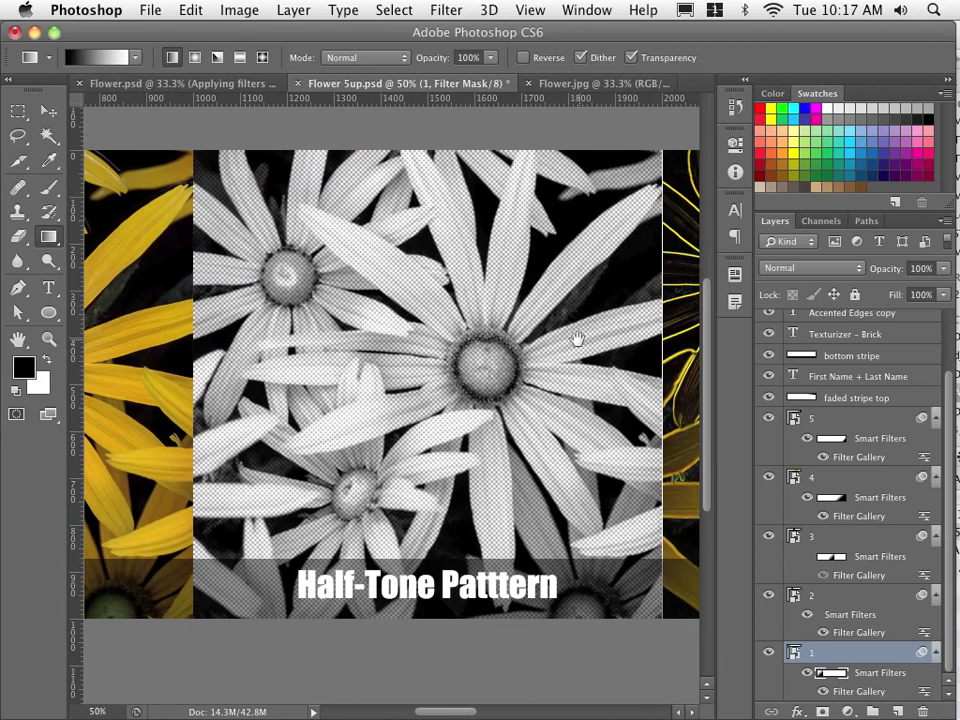
{"action": "left_click_drag", "start_coordinate": [576, 339], "coordinate": [145, 330]}
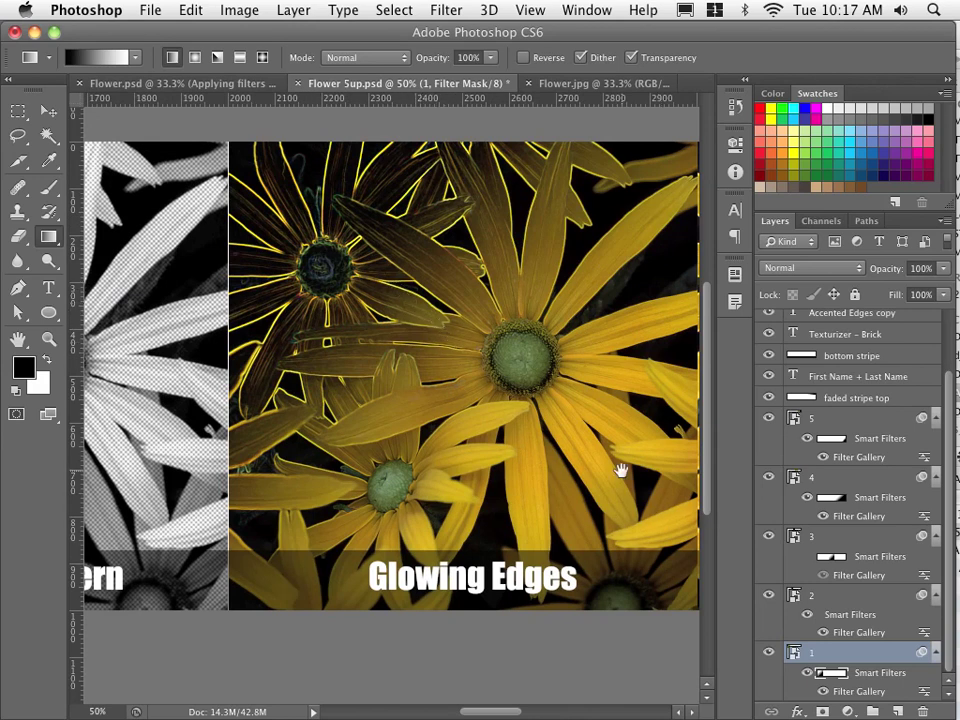
{"action": "left_click_drag", "start_coordinate": [624, 465], "coordinate": [154, 454]}
{"action": "left_click_drag", "start_coordinate": [546, 454], "coordinate": [134, 453]}
{"action": "left_click_drag", "start_coordinate": [409, 410], "coordinate": [378, 413]}
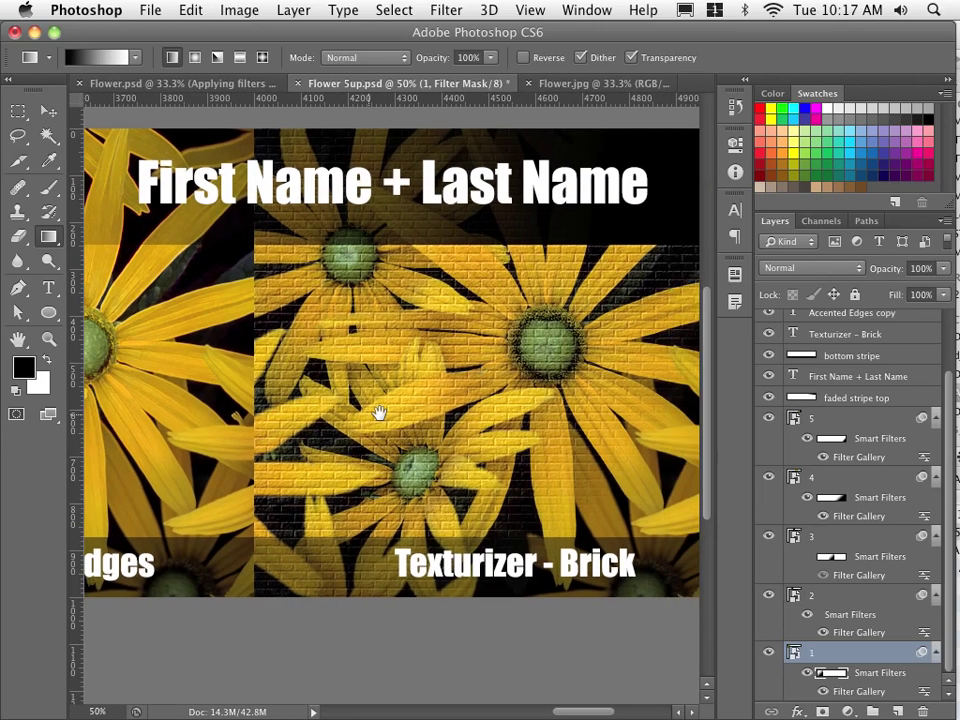
{"action": "key", "text": "super+minus"}
{"action": "key", "text": "super+minus"}
{"action": "key", "text": "super+minus"}
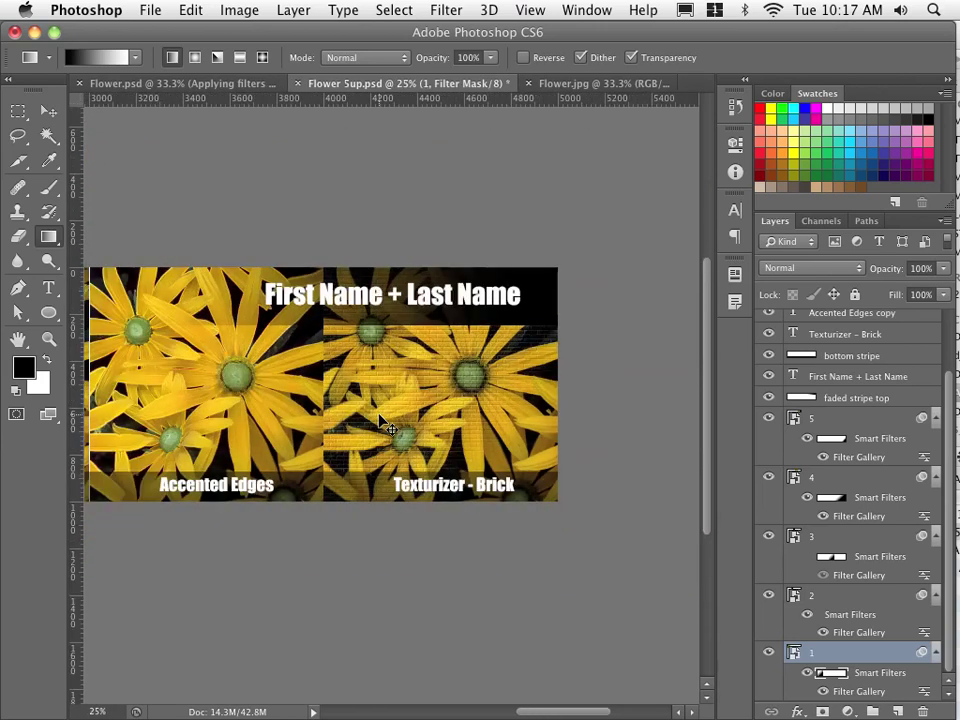
{"action": "key", "text": "super+minus"}
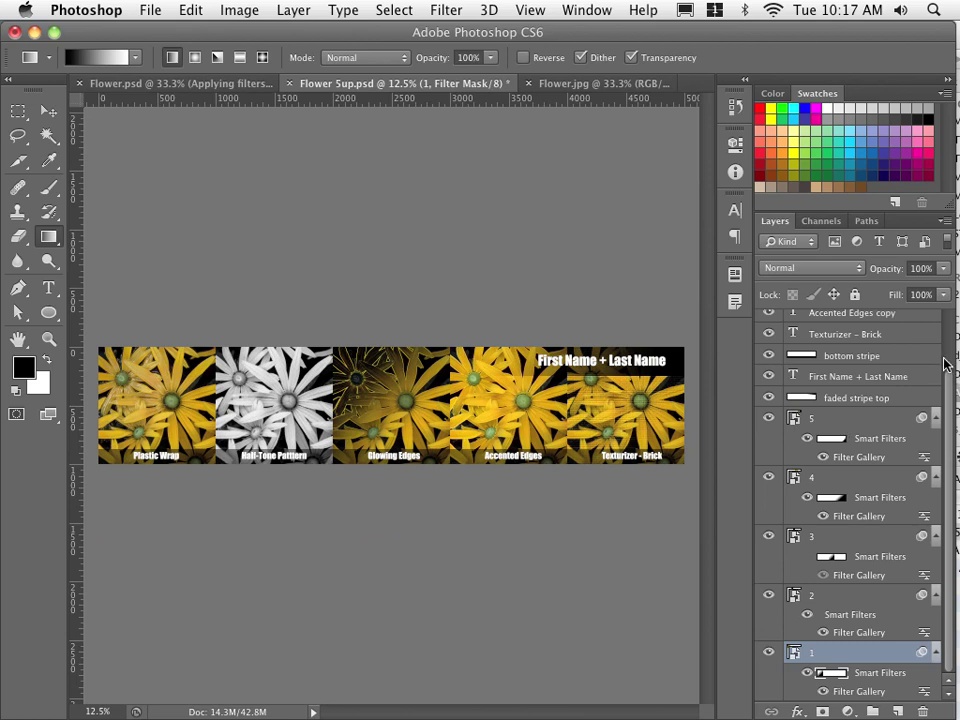
Check the faded title stripe and the name title's Impact 28 pt font, then select the bottom stripe layer.
{"action": "scroll", "coordinate": [945, 362], "scroll_direction": "up", "scroll_amount": 3}
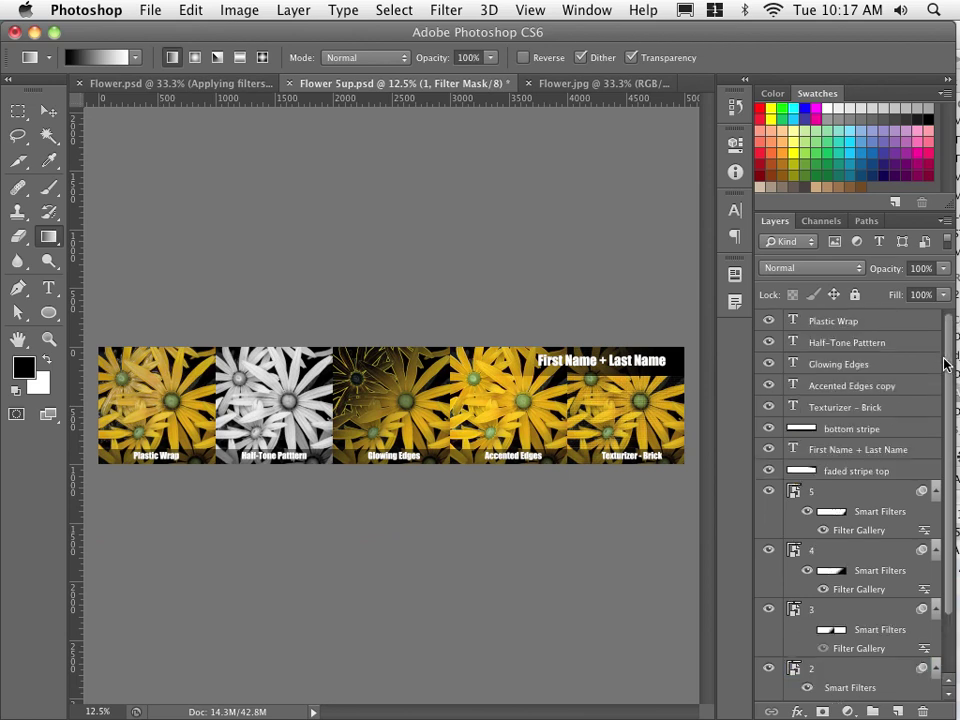
{"action": "left_click", "coordinate": [767, 471]}
{"action": "left_click", "coordinate": [767, 471]}
{"action": "left_click", "coordinate": [840, 452]}
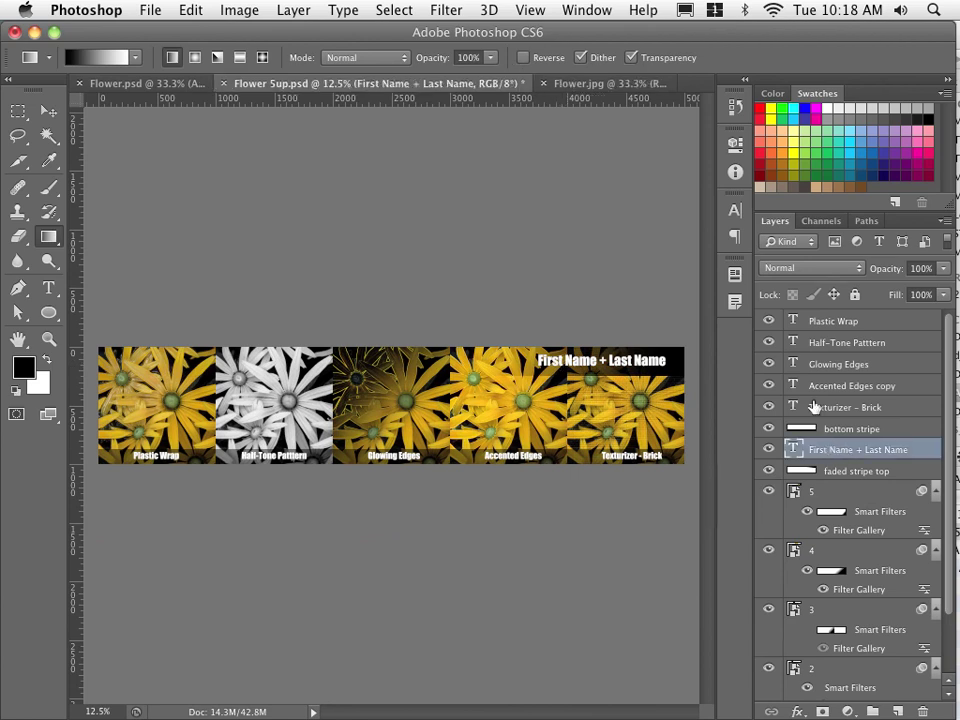
{"action": "left_click", "coordinate": [743, 209]}
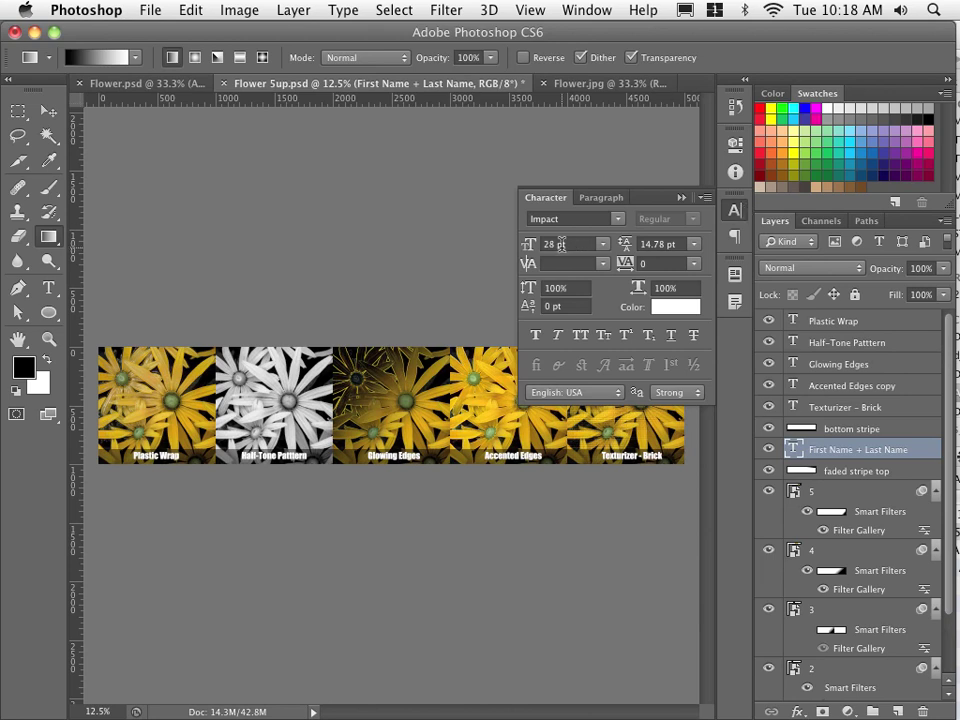
{"action": "left_click", "coordinate": [735, 211]}
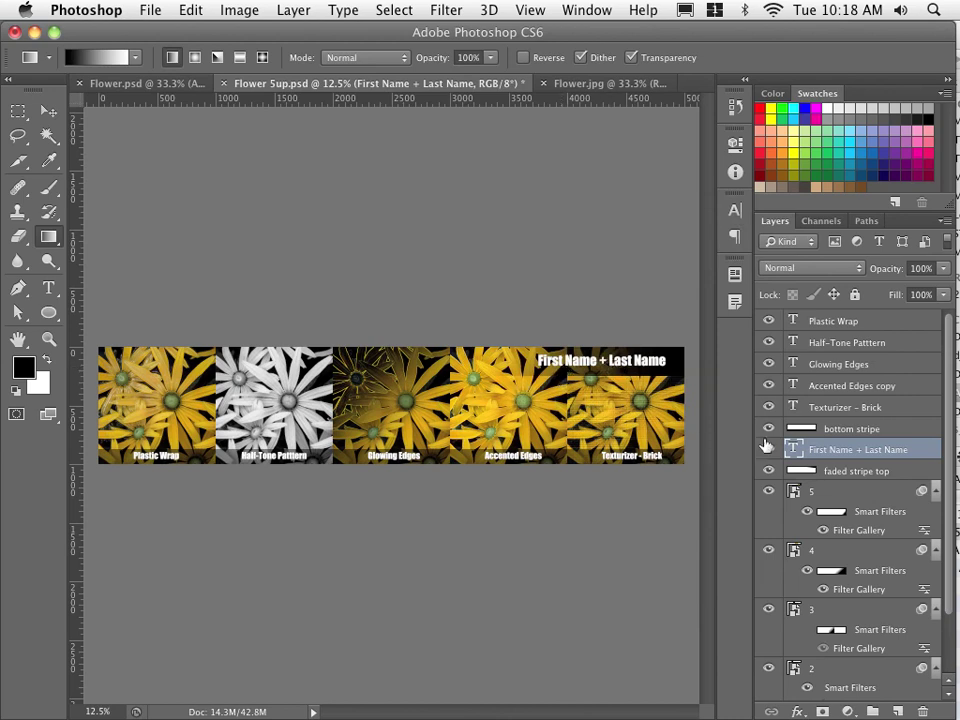
{"action": "left_click", "coordinate": [849, 430]}
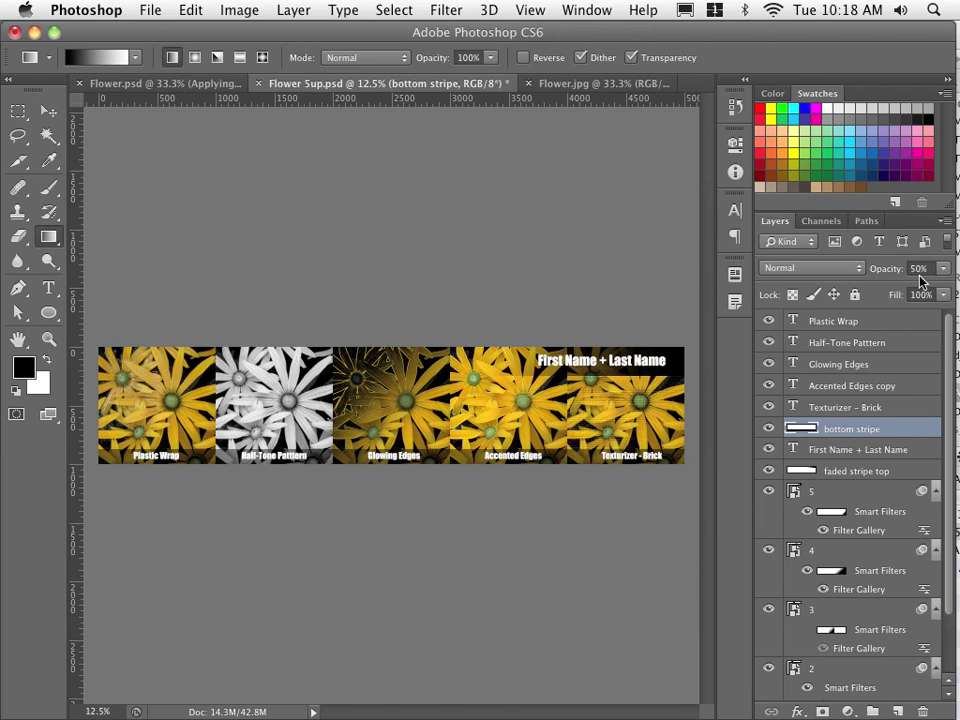
Select the Texturizer - Brick text layer, edit its label text and check its Impact font settings.
{"action": "left_click", "coordinate": [822, 407]}
{"action": "double_click", "coordinate": [822, 407]}
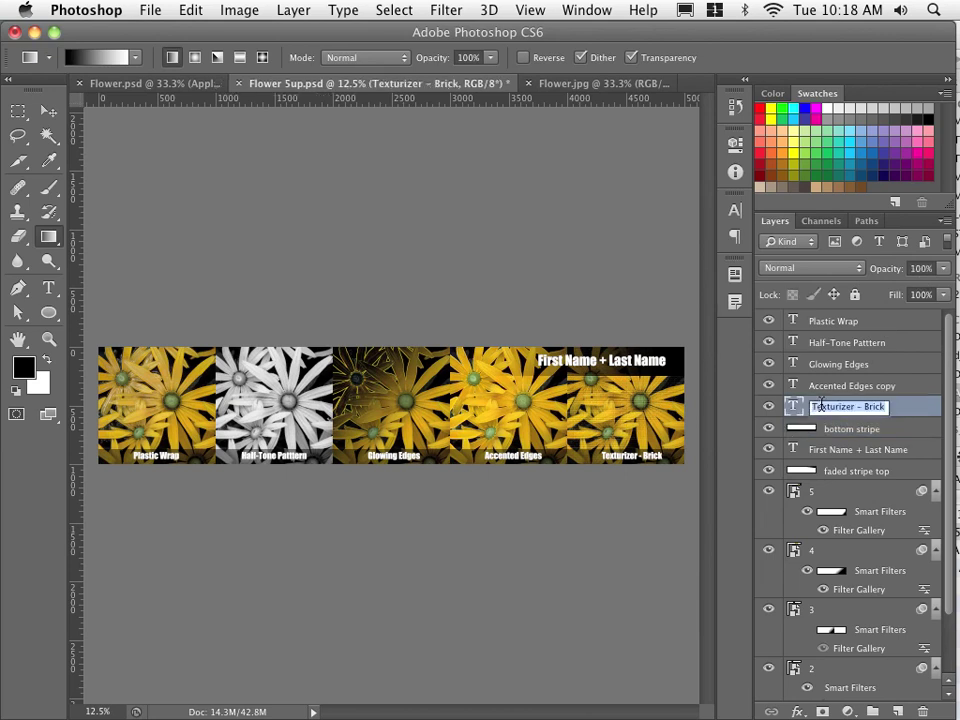
{"action": "left_click", "coordinate": [791, 407]}
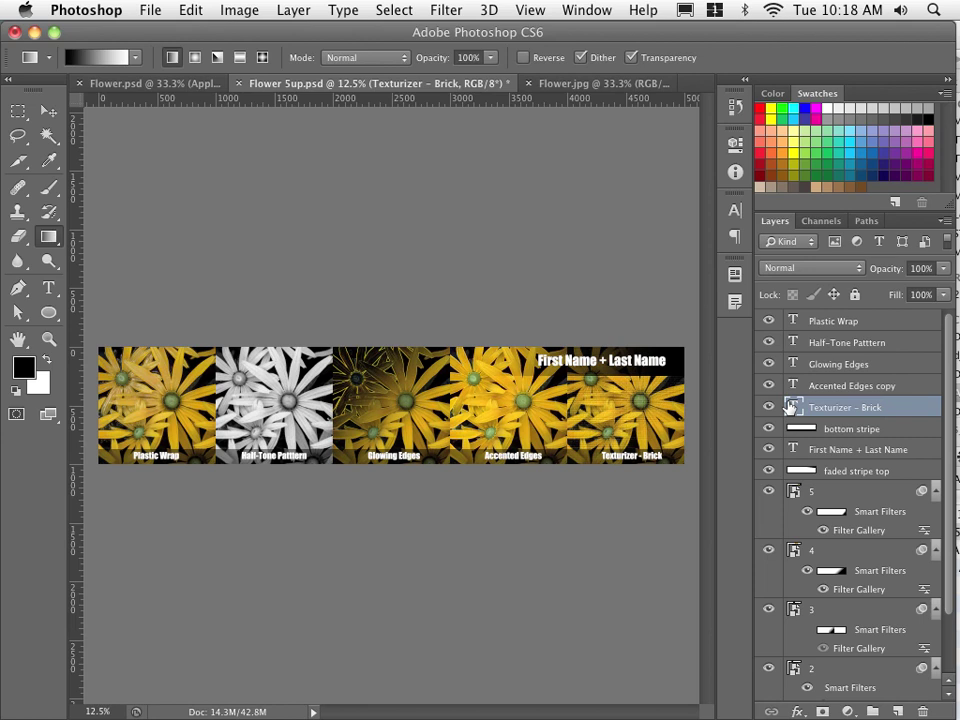
{"action": "double_click", "coordinate": [791, 407]}
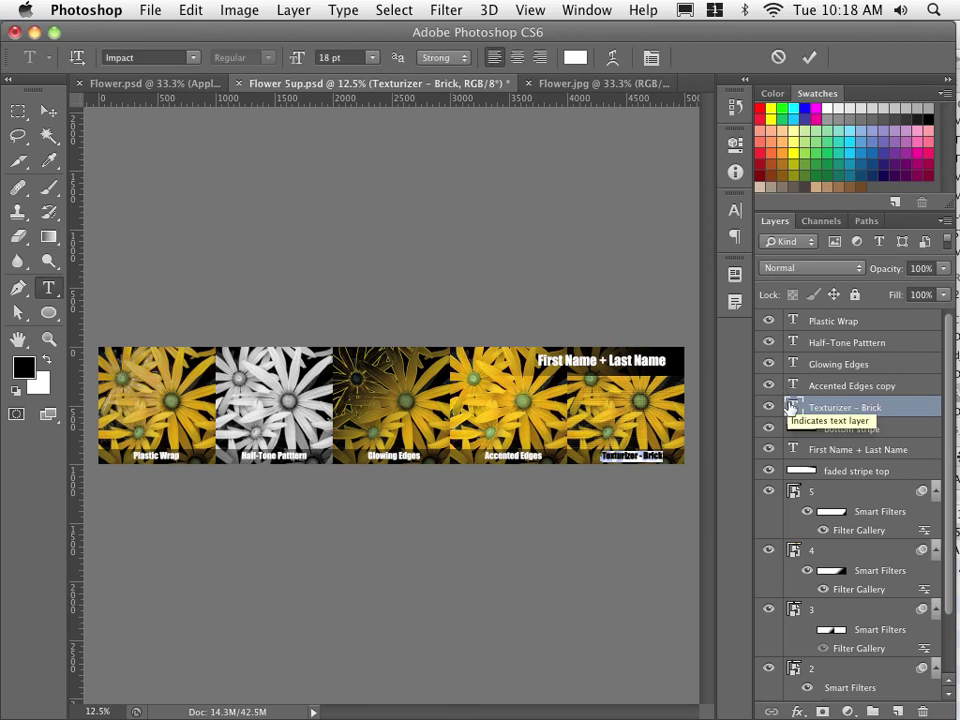
{"action": "left_click", "coordinate": [731, 212]}
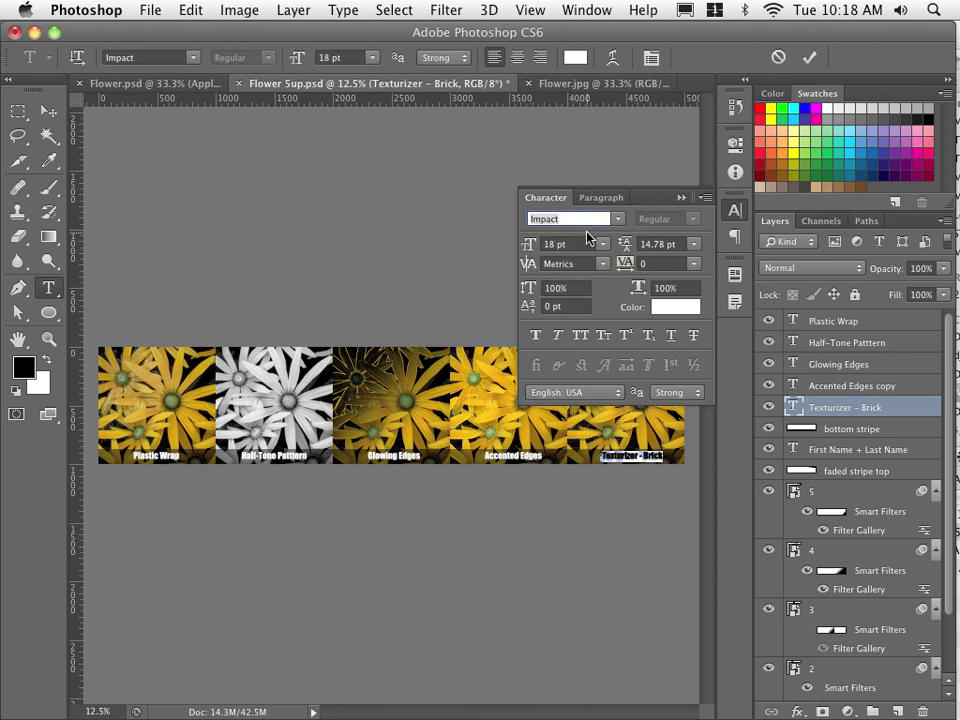
{"action": "left_click", "coordinate": [740, 214]}
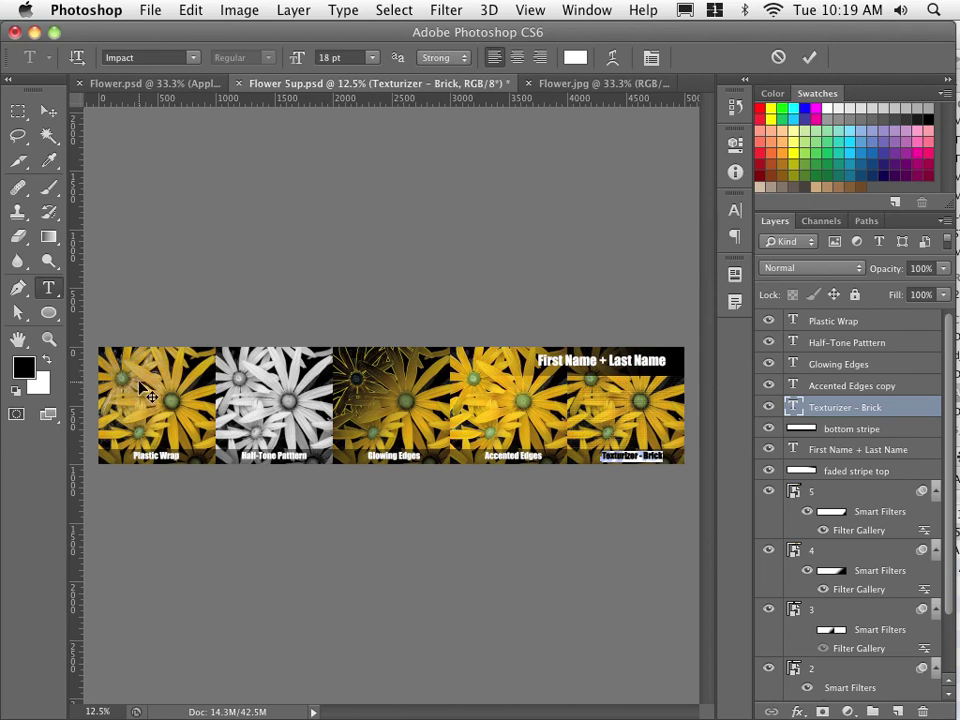
Resize Flower.jpg through Image Size to a width of 1000 pixels.
{"action": "left_click", "coordinate": [561, 85]}
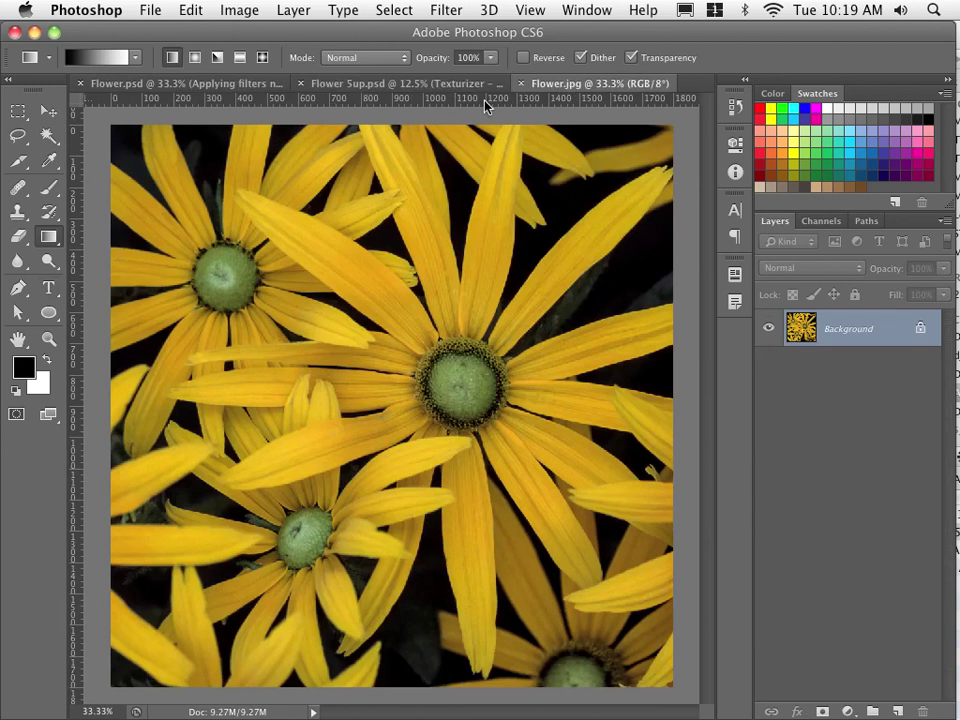
{"action": "left_click", "coordinate": [231, 12]}
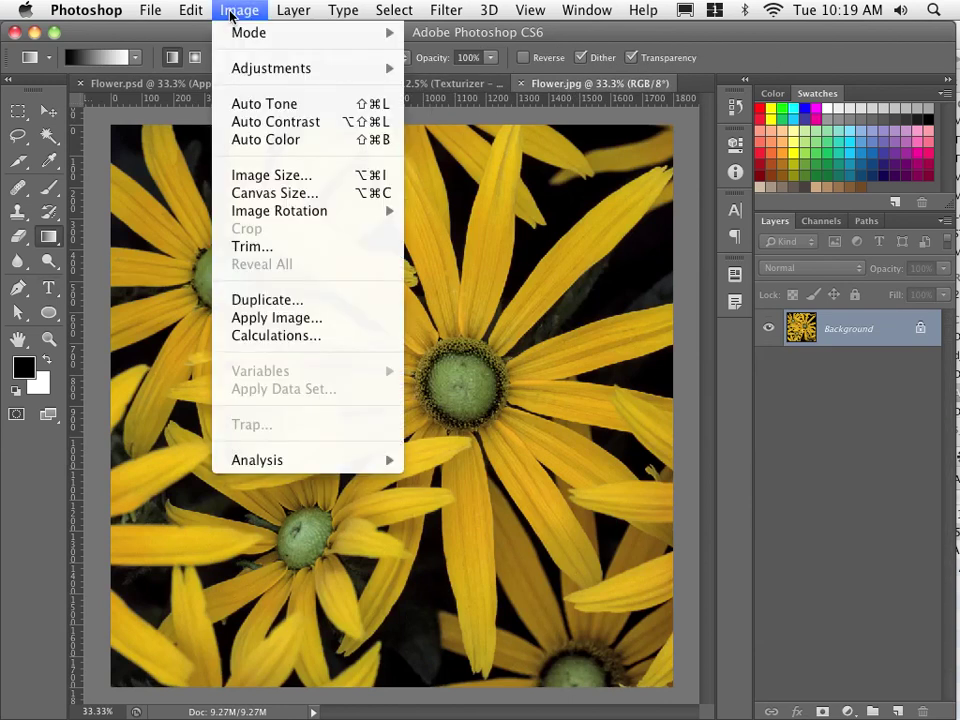
{"action": "left_click", "coordinate": [252, 176]}
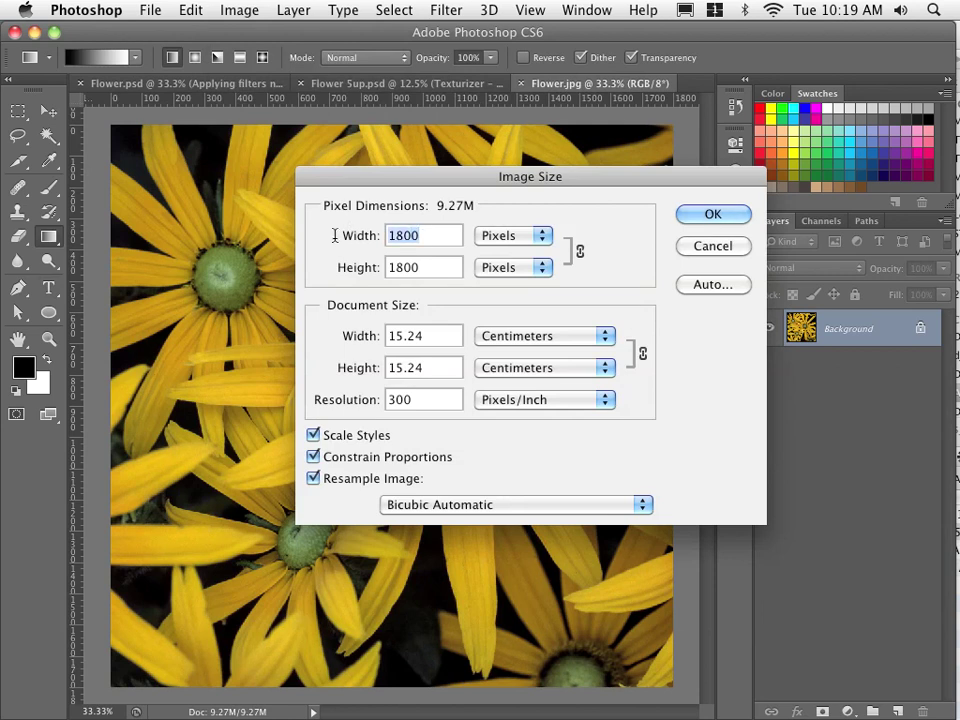
{"action": "type", "text": "1000"}
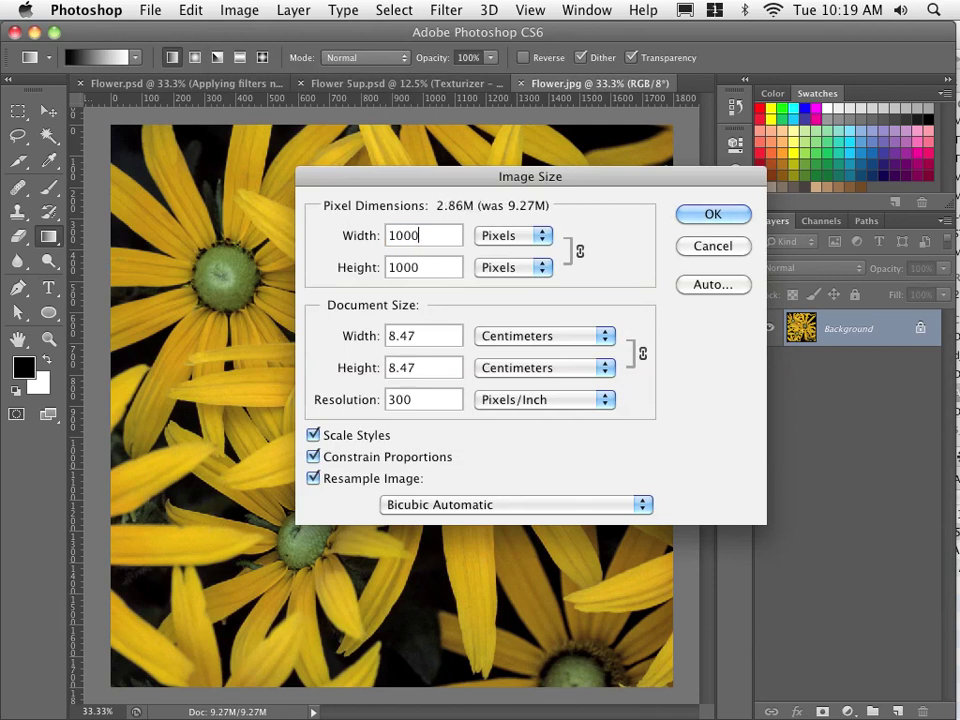
{"action": "left_click", "coordinate": [697, 218]}
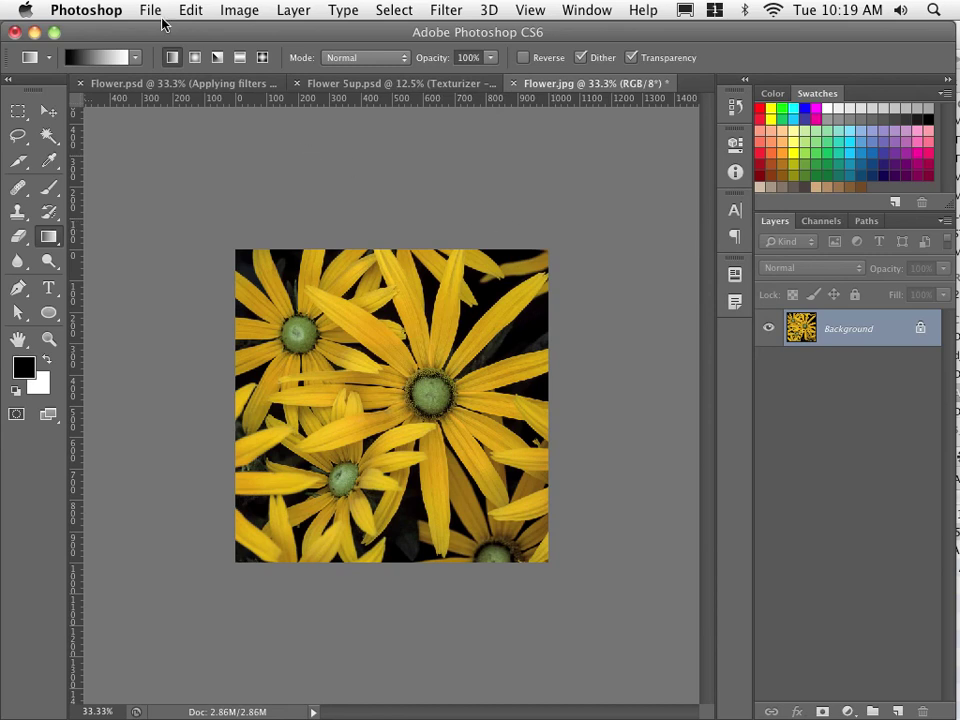
Extend the Flower.jpg canvas to 5000 px wide, anchored middle-left, and zoom out to view it.
{"action": "left_click", "coordinate": [233, 11]}
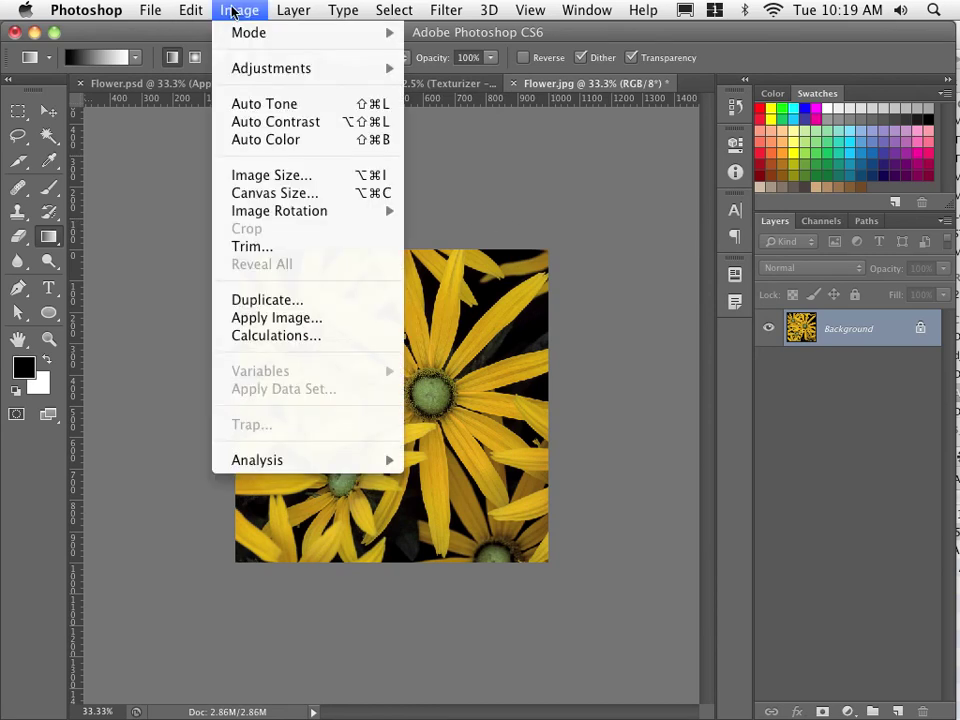
{"action": "left_click", "coordinate": [240, 193]}
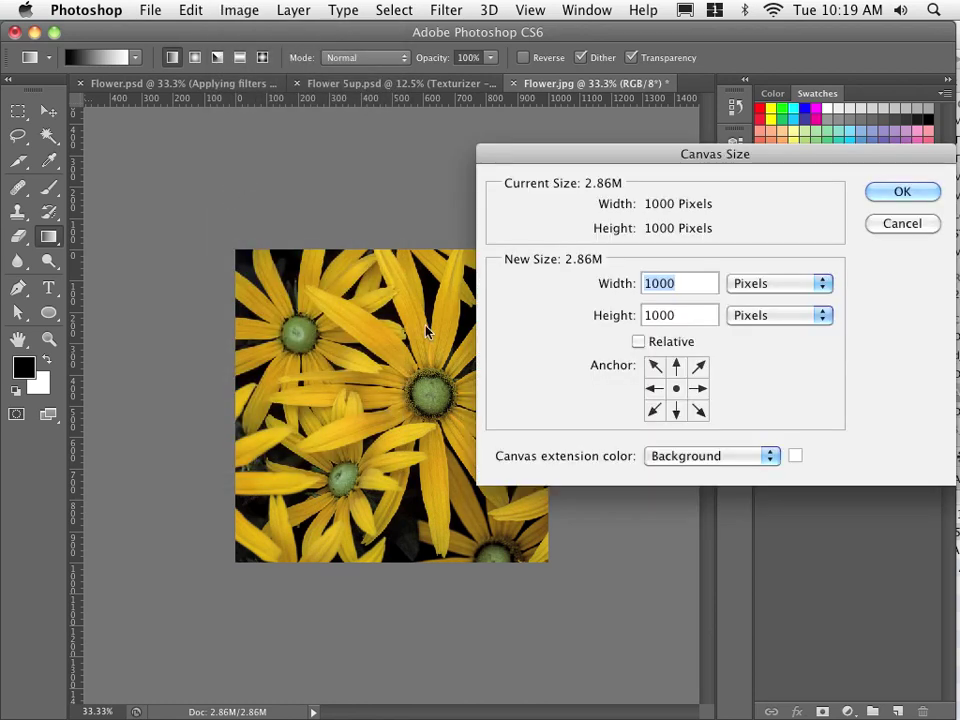
{"action": "left_click", "coordinate": [652, 390]}
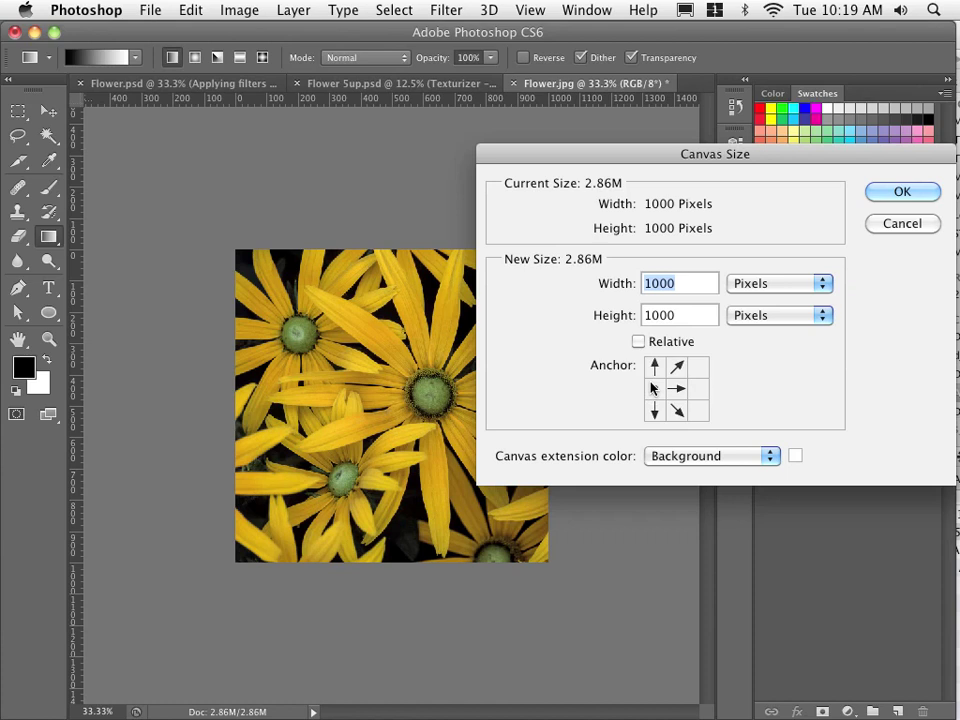
{"action": "left_click", "coordinate": [645, 284]}
{"action": "key", "text": "Delete"}
{"action": "type", "text": "5"}
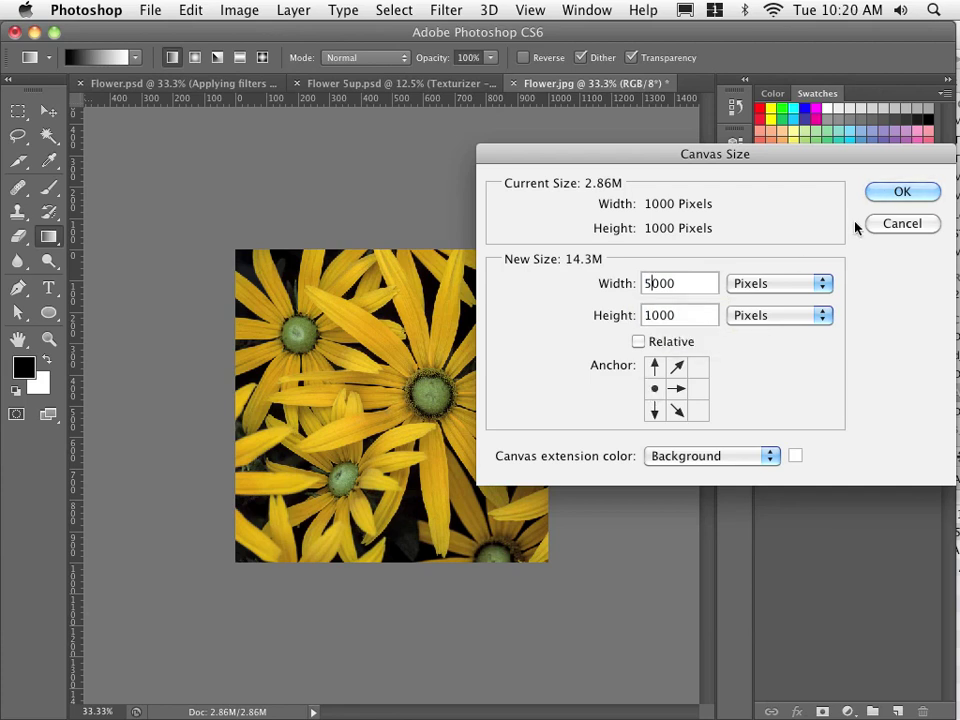
{"action": "left_click", "coordinate": [902, 191]}
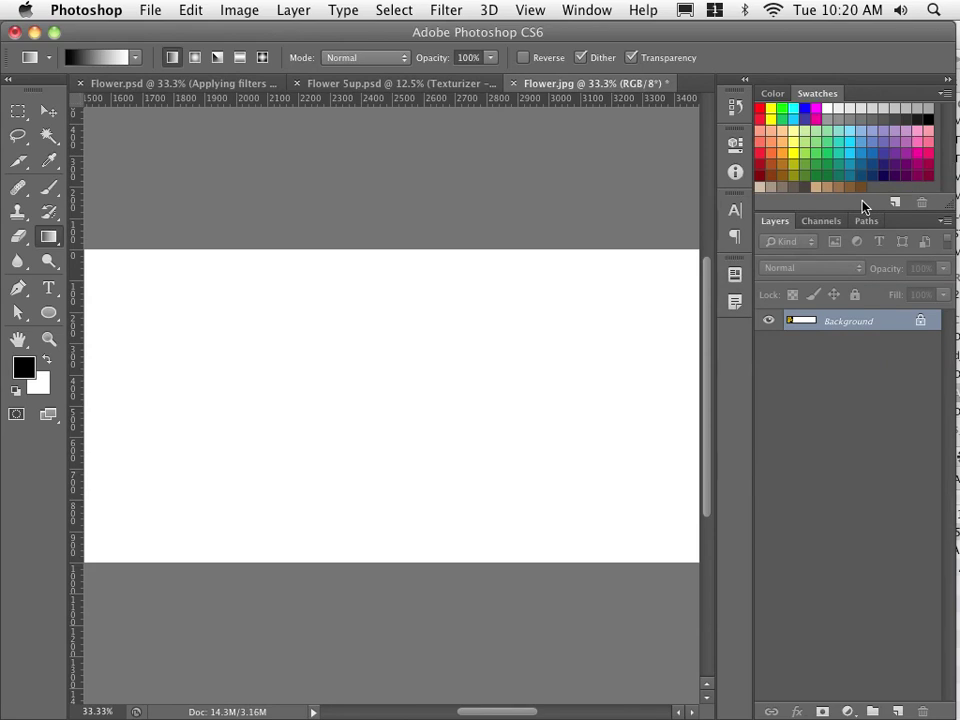
{"action": "key", "text": "super+minus"}
{"action": "key", "text": "super+minus"}
{"action": "key", "text": "super+minus"}
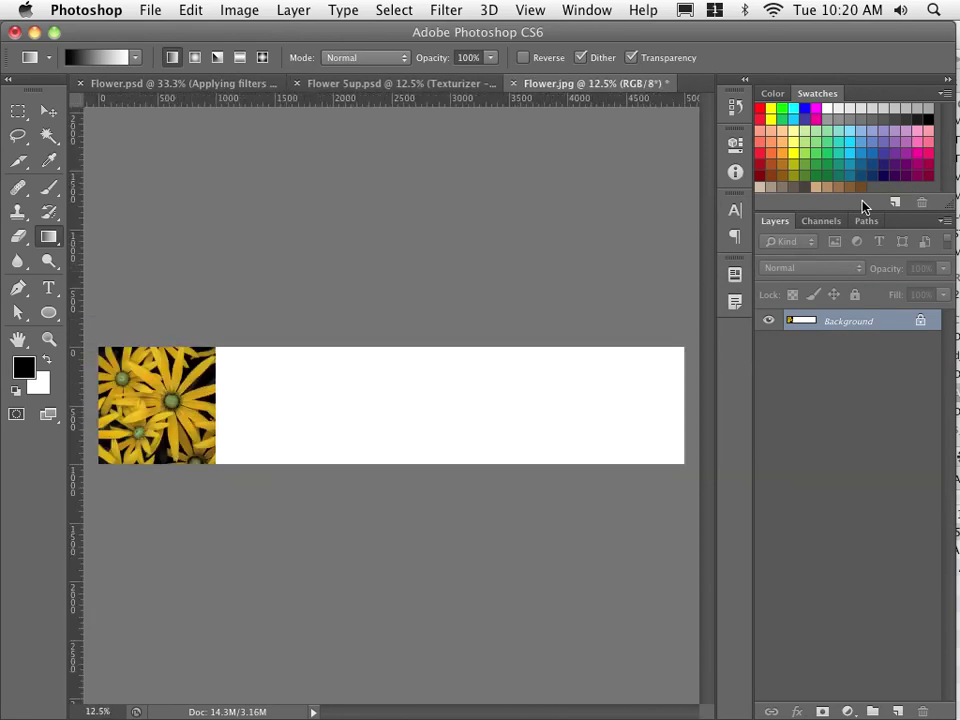
Convert the Background into Layer 0 and duplicate it as Layer 0 copy.
{"action": "double_click", "coordinate": [806, 320]}
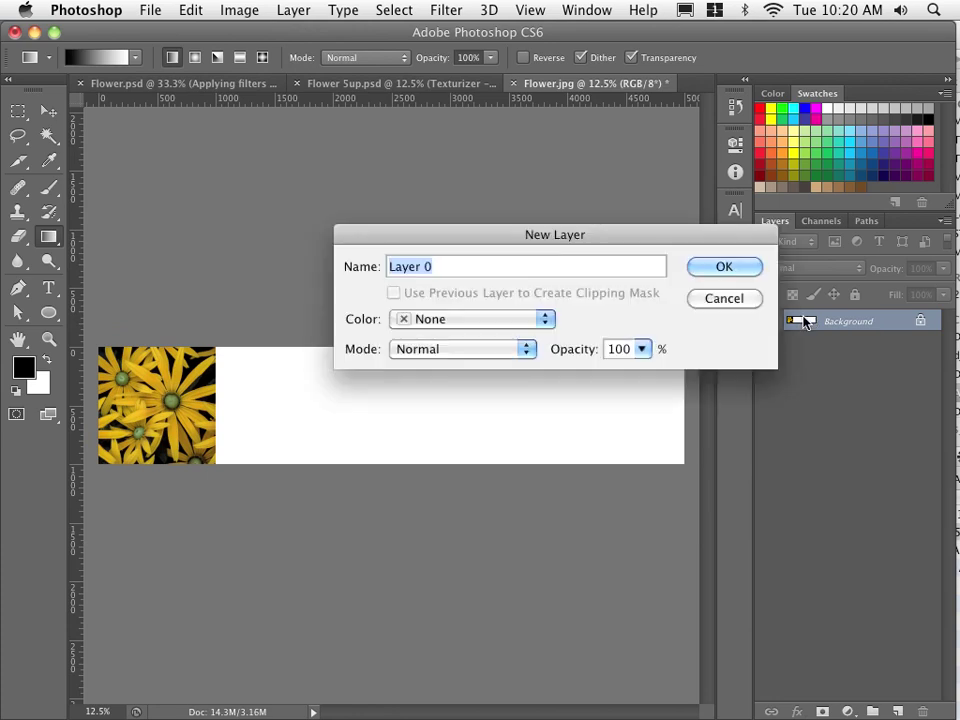
{"action": "left_click", "coordinate": [724, 270]}
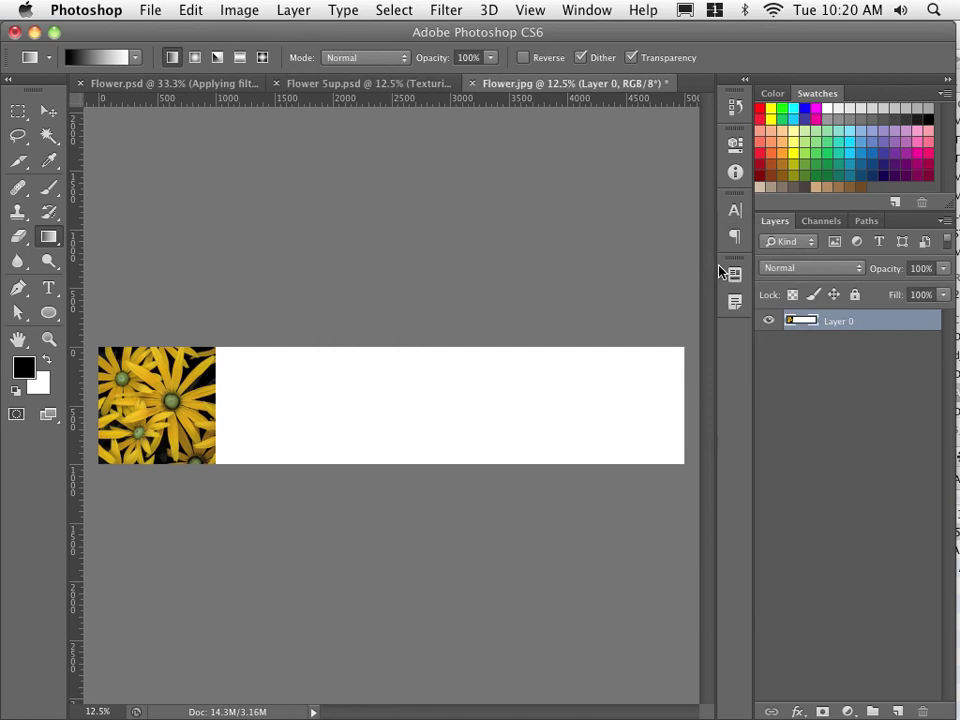
{"action": "left_click_drag", "start_coordinate": [806, 321], "coordinate": [896, 710]}
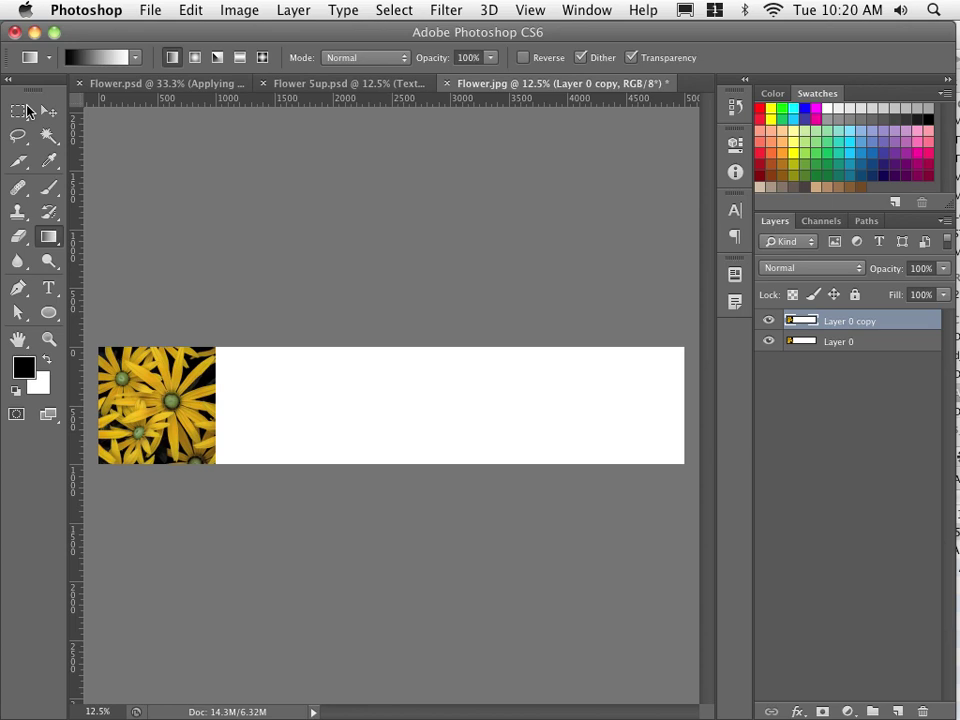
Move Layer 0 copy beside the first flower, closing the gap at the join.
{"action": "left_click", "coordinate": [47, 110]}
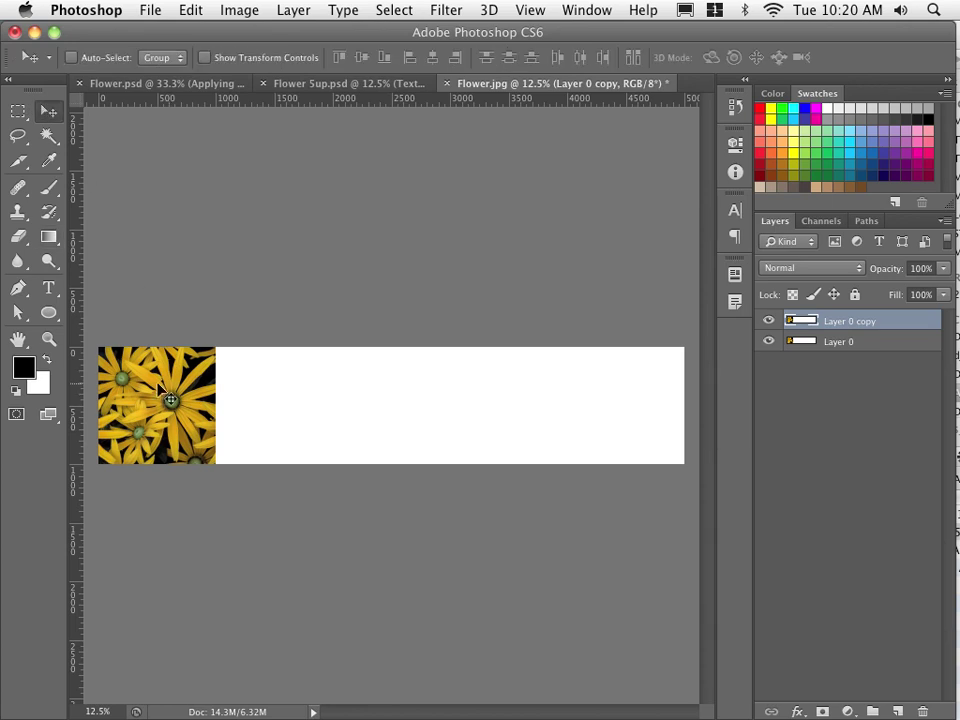
{"action": "left_click_drag", "start_coordinate": [159, 386], "coordinate": [276, 390]}
{"action": "key", "text": "super+plus"}
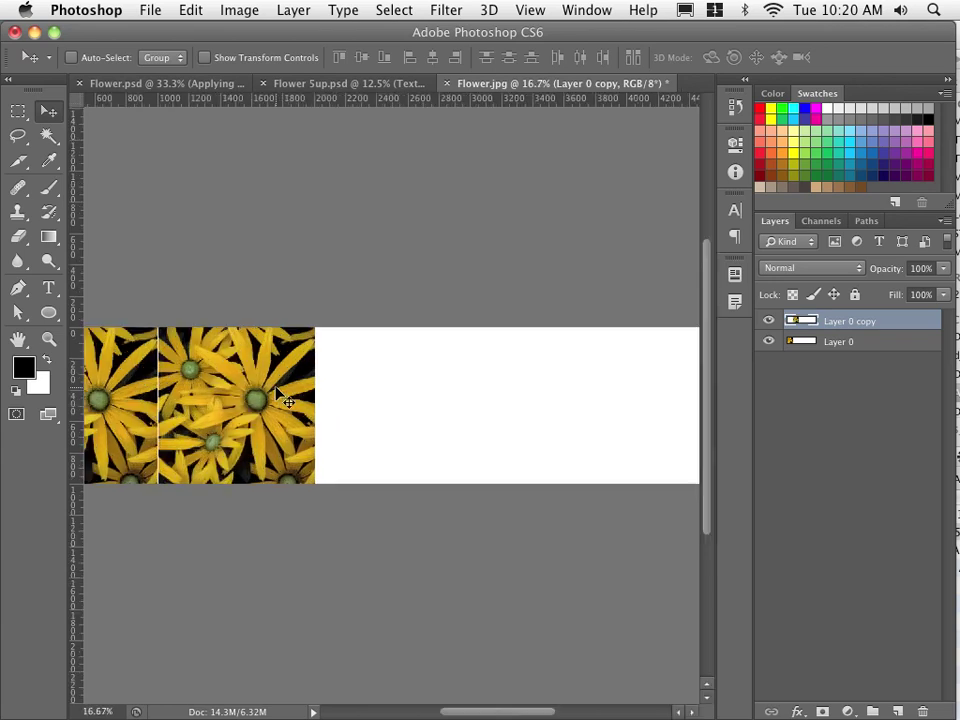
{"action": "key", "text": "super+plus"}
{"action": "left_click_drag", "start_coordinate": [161, 381], "coordinate": [481, 386]}
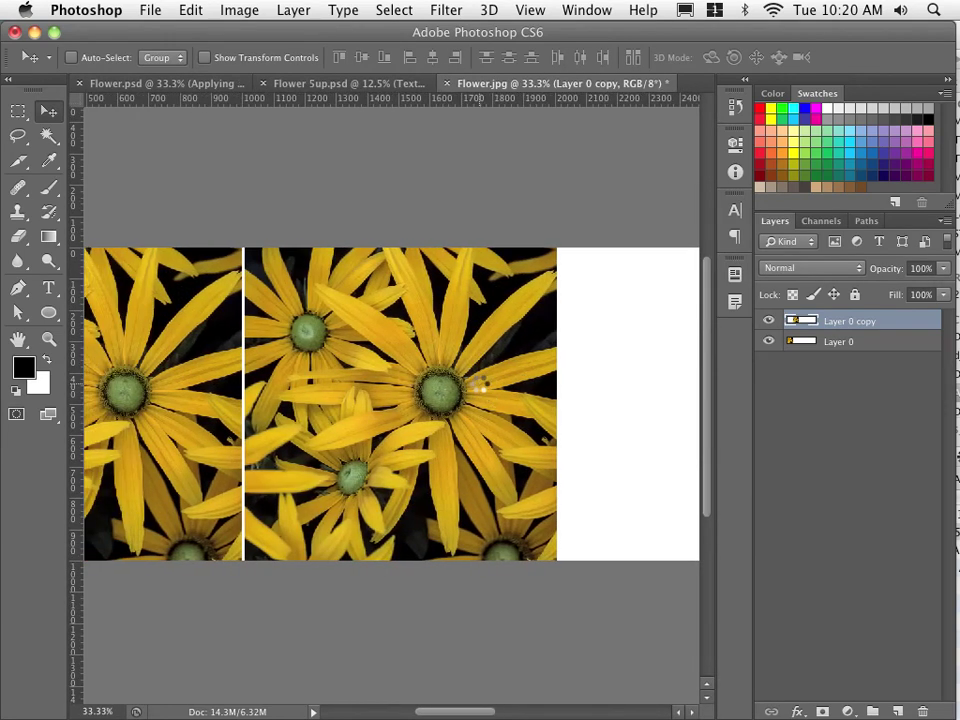
{"action": "key", "text": "Left"}
{"action": "key", "text": "Left"}
{"action": "key", "text": "Left"}
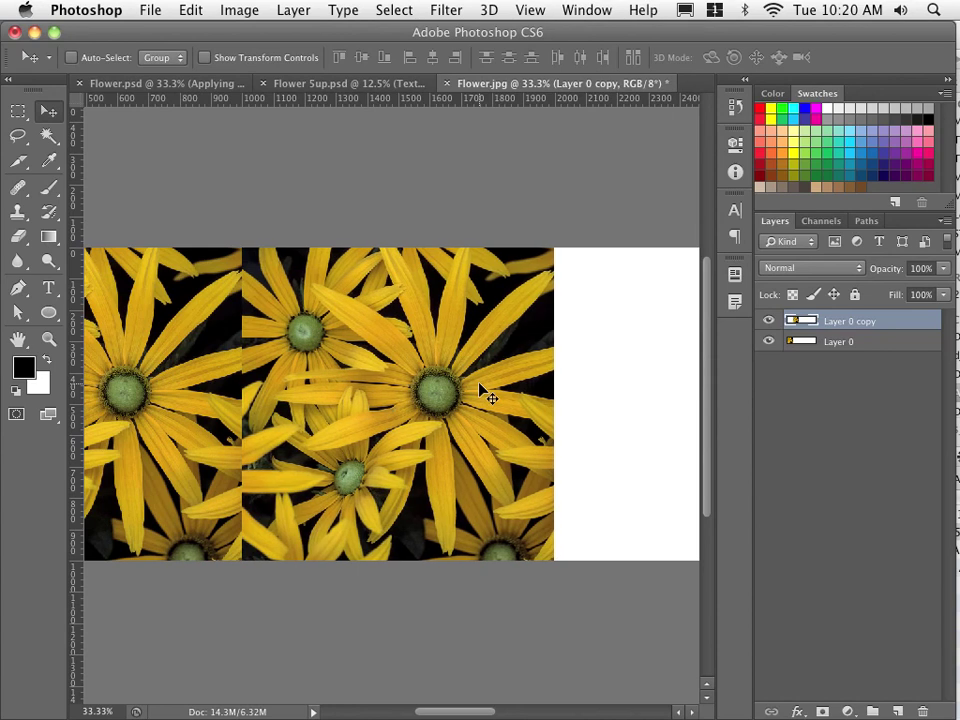
{"action": "key", "text": "super+minus"}
{"action": "key", "text": "super+minus"}
{"action": "key", "text": "super+minus"}
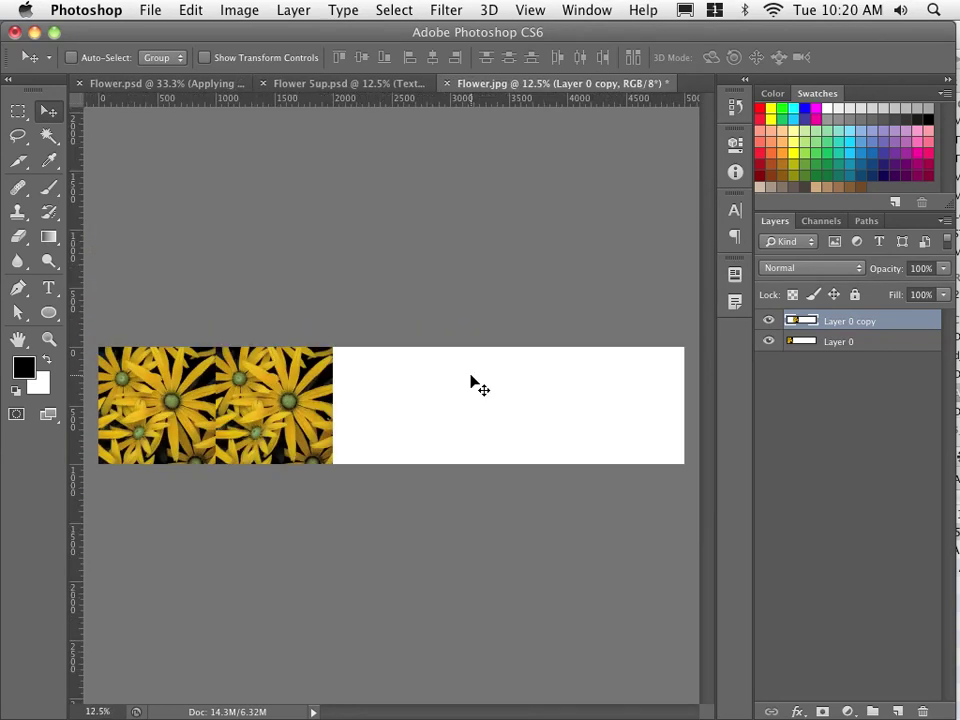
Duplicate and place flower copies in the third, fourth and fifth slots, then select Layer 0.
{"action": "left_click_drag", "start_coordinate": [819, 324], "coordinate": [897, 710]}
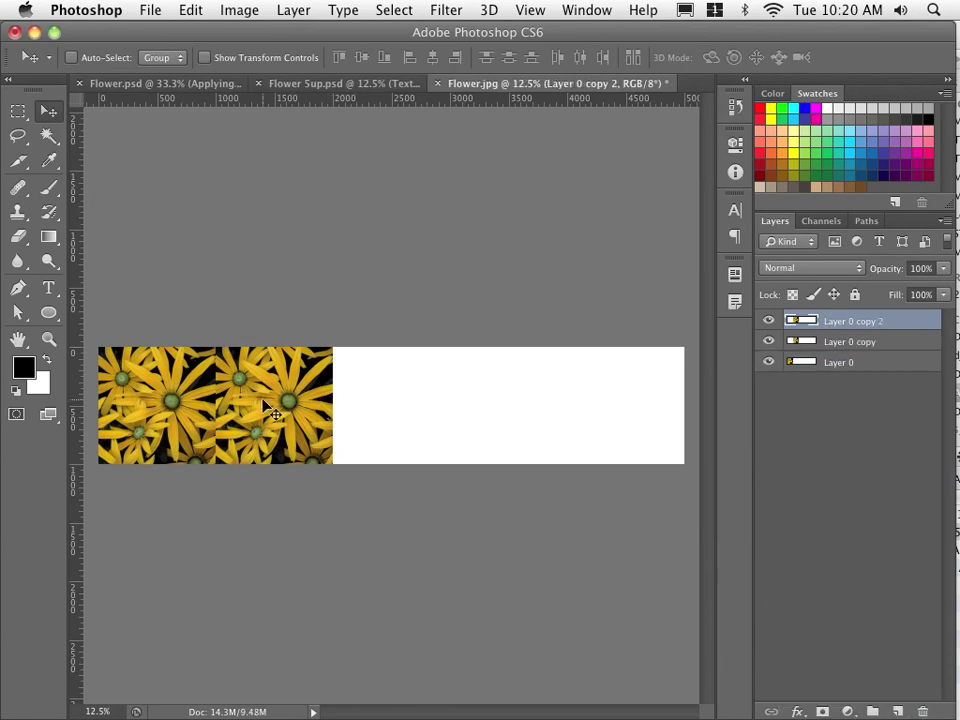
{"action": "left_click_drag", "start_coordinate": [262, 401], "coordinate": [379, 405]}
{"action": "left_click_drag", "start_coordinate": [786, 320], "coordinate": [897, 710]}
{"action": "left_click_drag", "start_coordinate": [401, 448], "coordinate": [509, 440]}
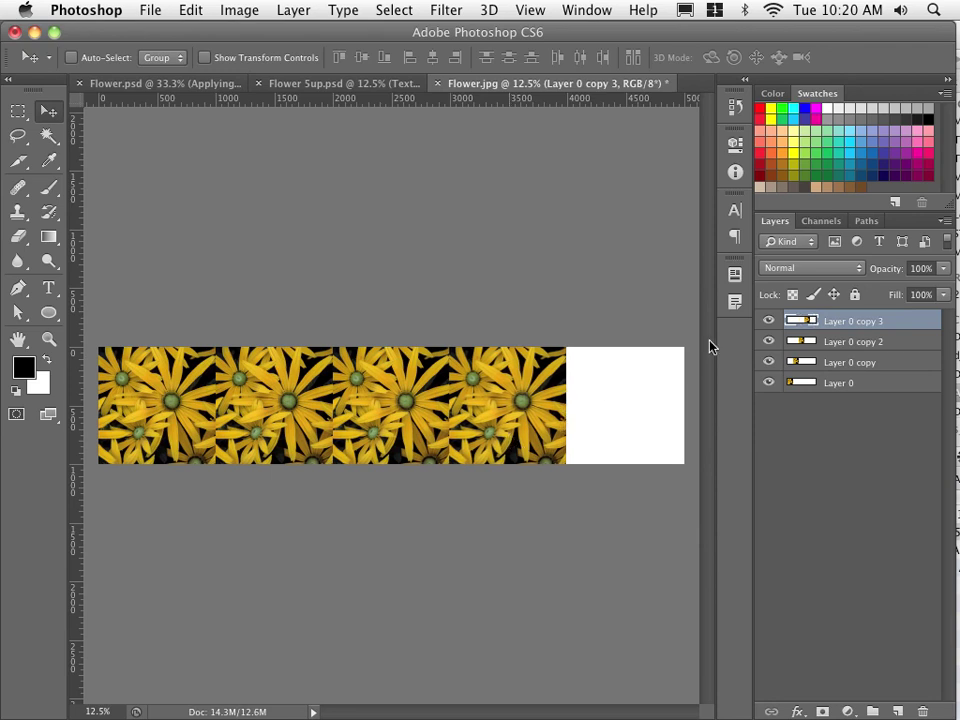
{"action": "left_click_drag", "start_coordinate": [797, 320], "coordinate": [897, 710]}
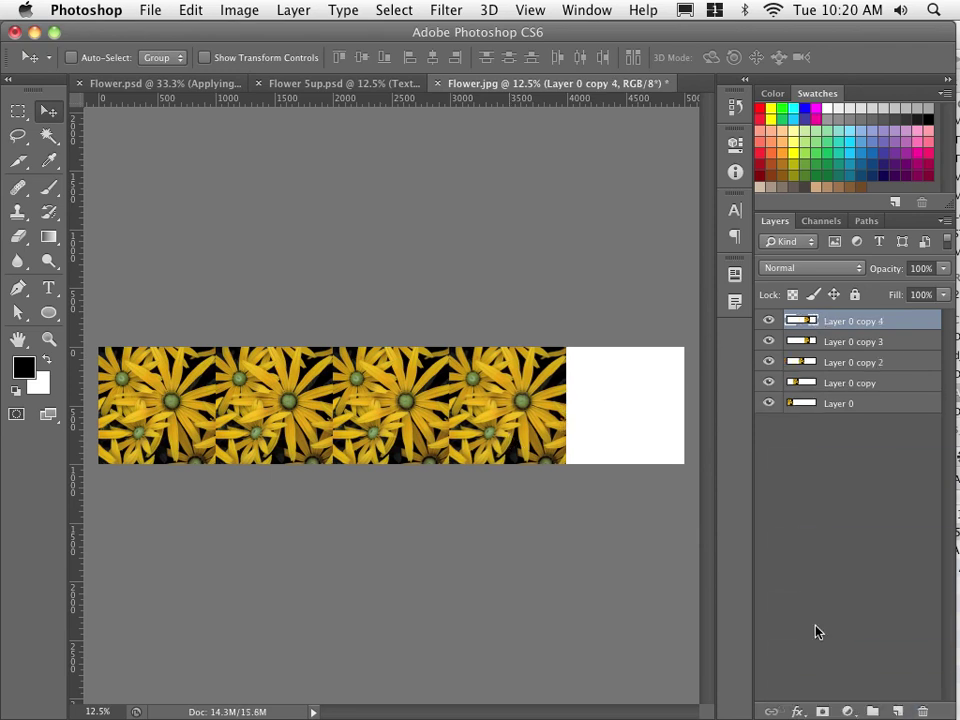
{"action": "left_click_drag", "start_coordinate": [516, 400], "coordinate": [633, 404]}
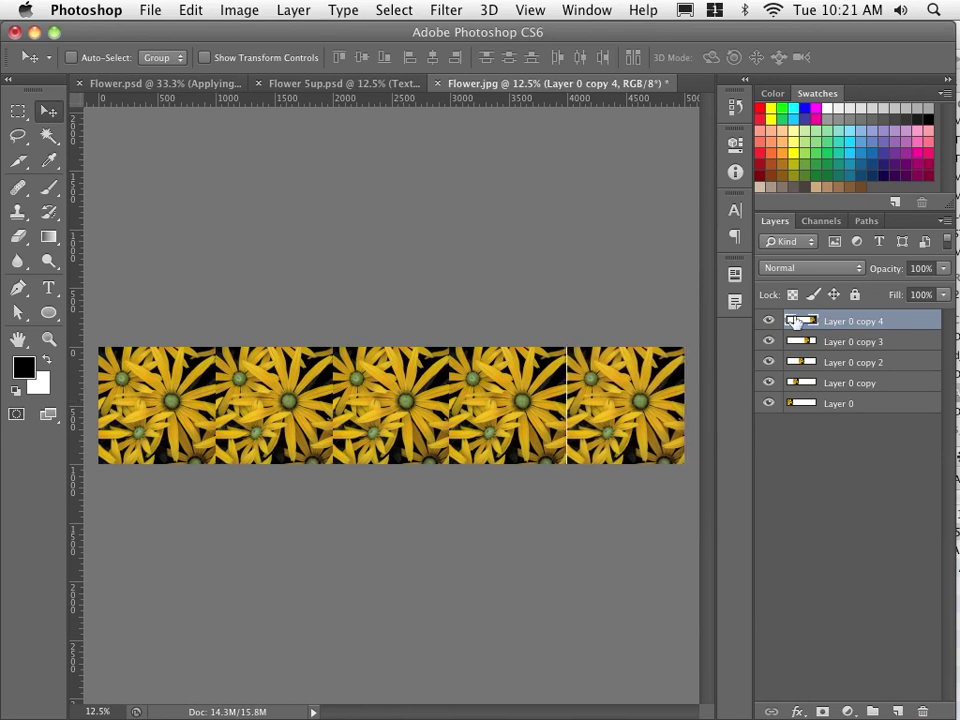
{"action": "left_click", "coordinate": [815, 342]}
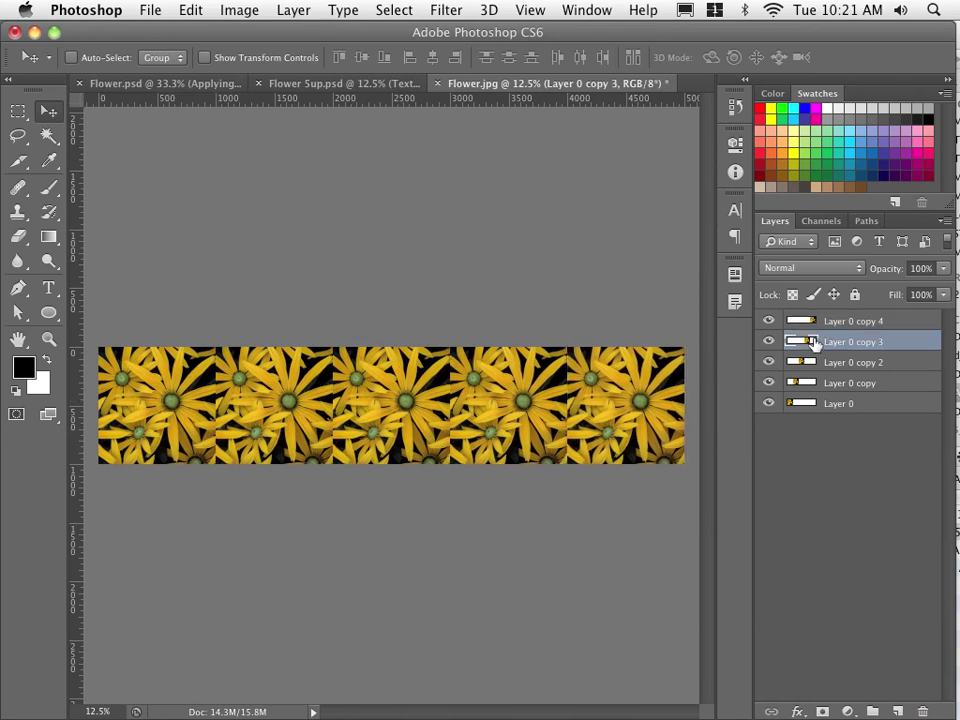
{"action": "left_click", "coordinate": [795, 403]}
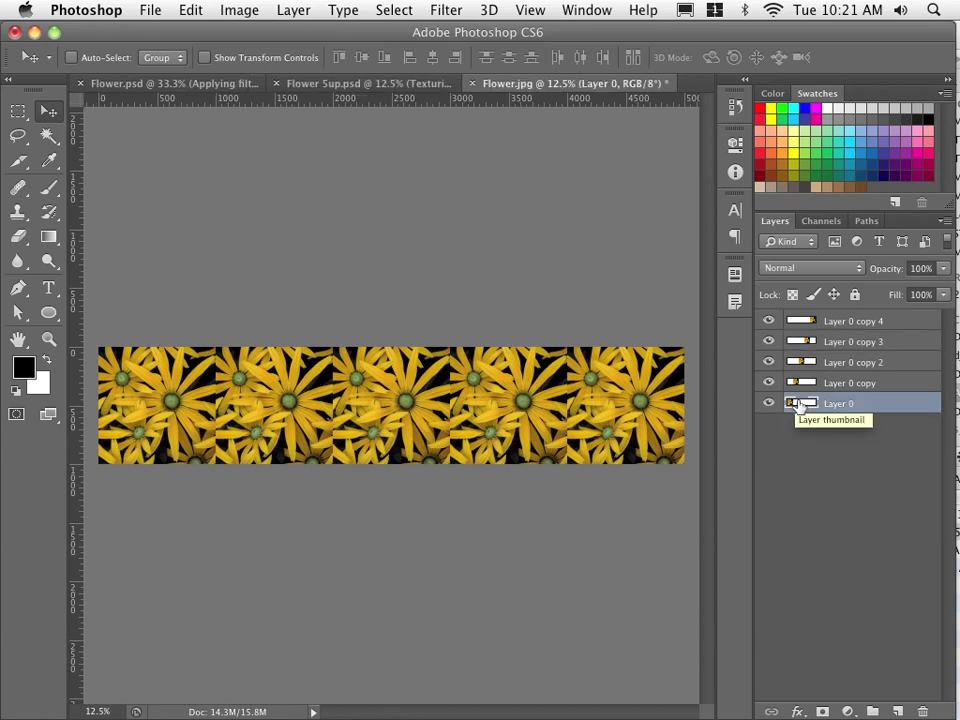
Convert Layer 0 to a smart object from its right-click menu.
{"action": "left_click_drag", "start_coordinate": [799, 405], "coordinate": [838, 410]}
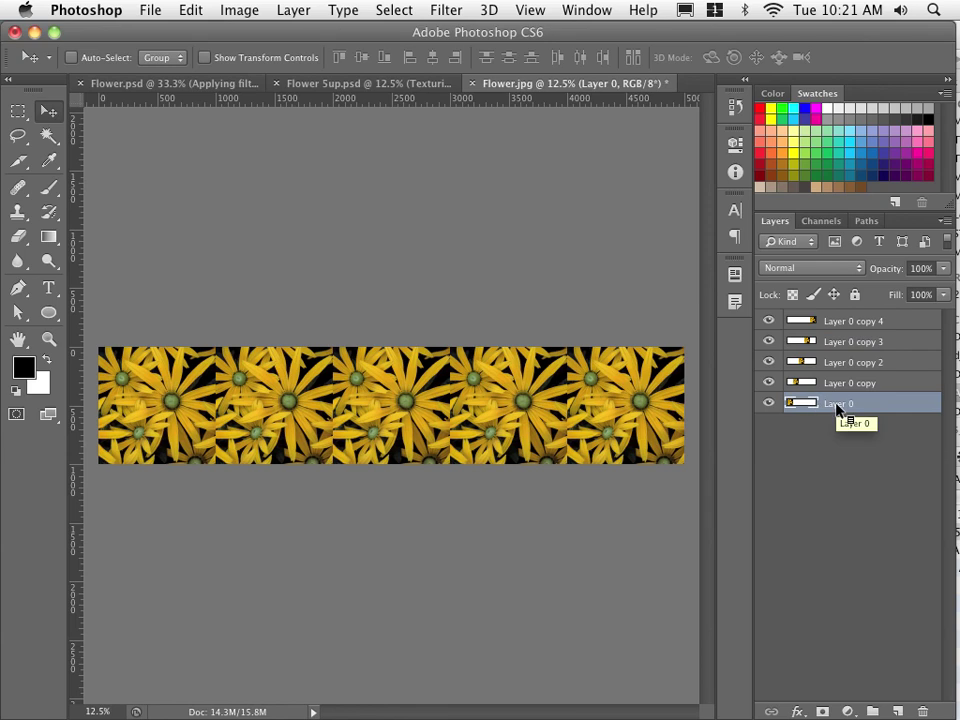
{"action": "right_click", "coordinate": [838, 410]}
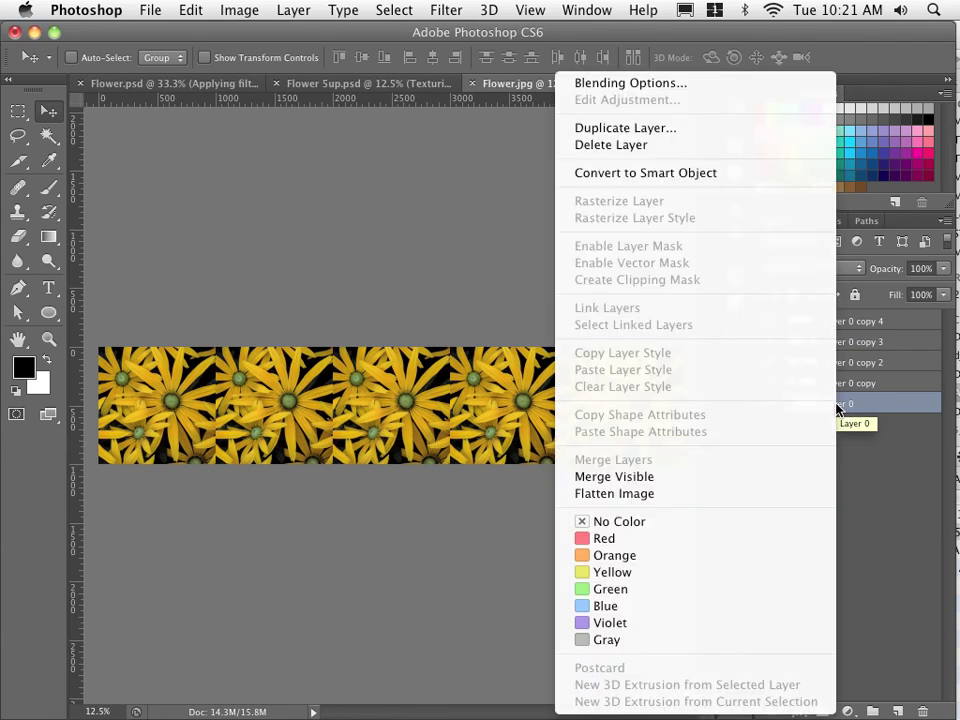
{"action": "left_click", "coordinate": [679, 177]}
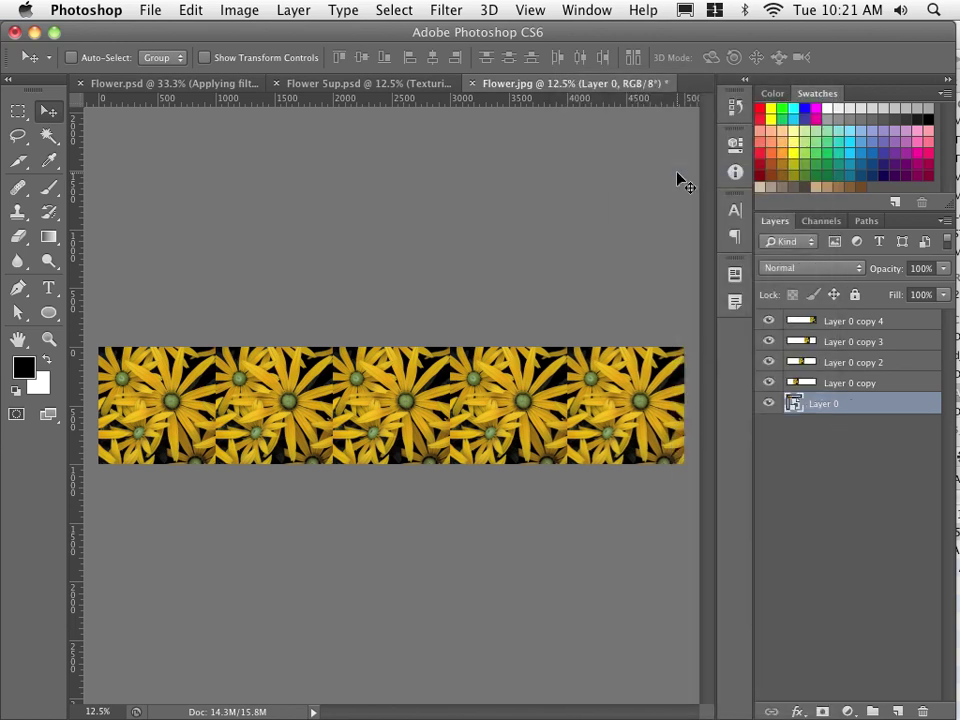
Apply Plastic Wrap from the Filter Gallery to Layer 0 as a smart filter.
{"action": "left_click", "coordinate": [446, 11]}
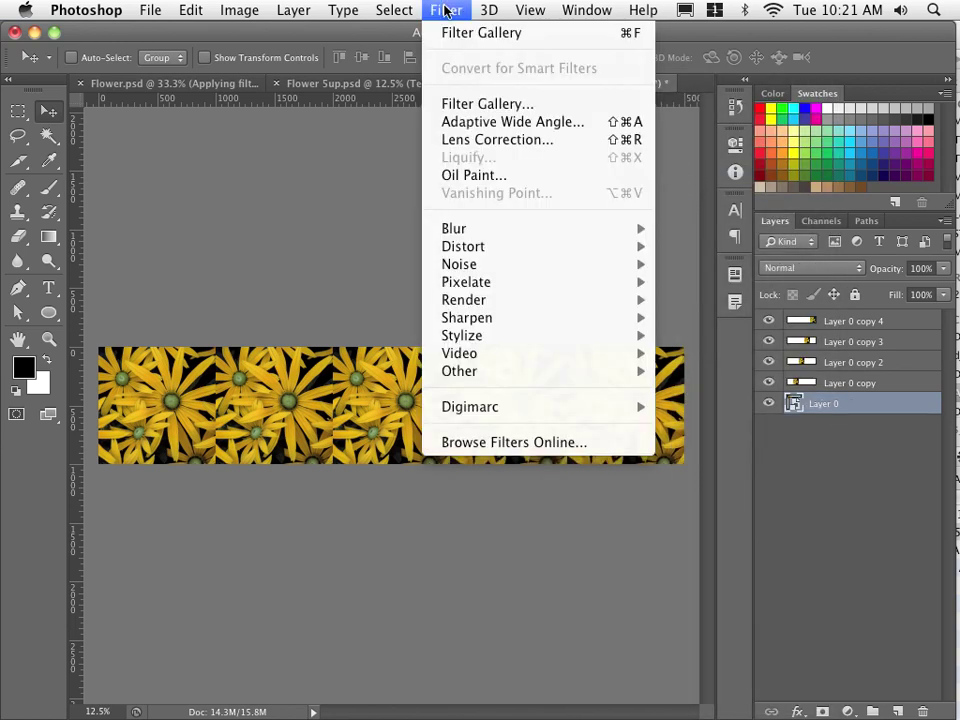
{"action": "left_click", "coordinate": [473, 103]}
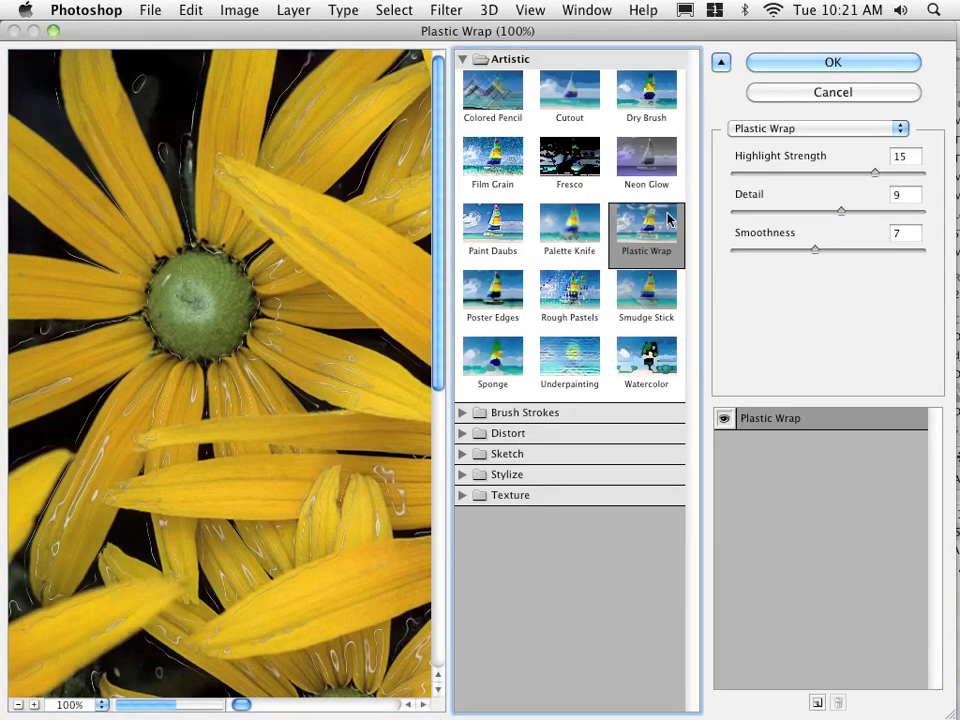
{"action": "left_click", "coordinate": [773, 64]}
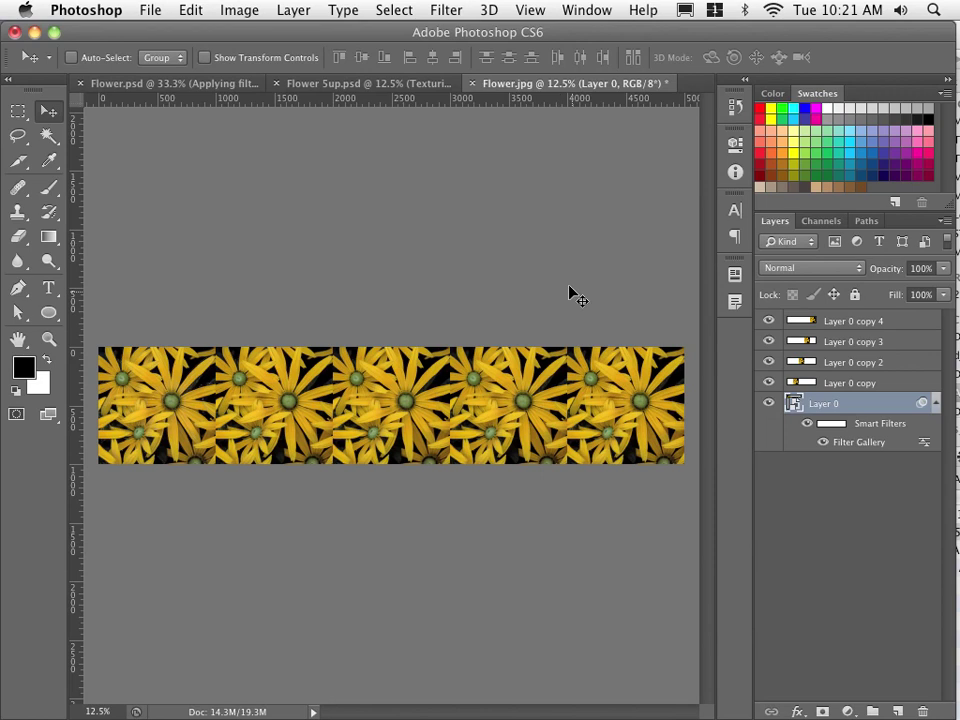
Toggle Layer 0's visibility, zoom to 50% and center the first flower tile.
{"action": "left_click", "coordinate": [769, 403]}
{"action": "left_click", "coordinate": [769, 403]}
{"action": "key", "text": "super+plus"}
{"action": "key", "text": "super+plus"}
{"action": "key", "text": "super+plus"}
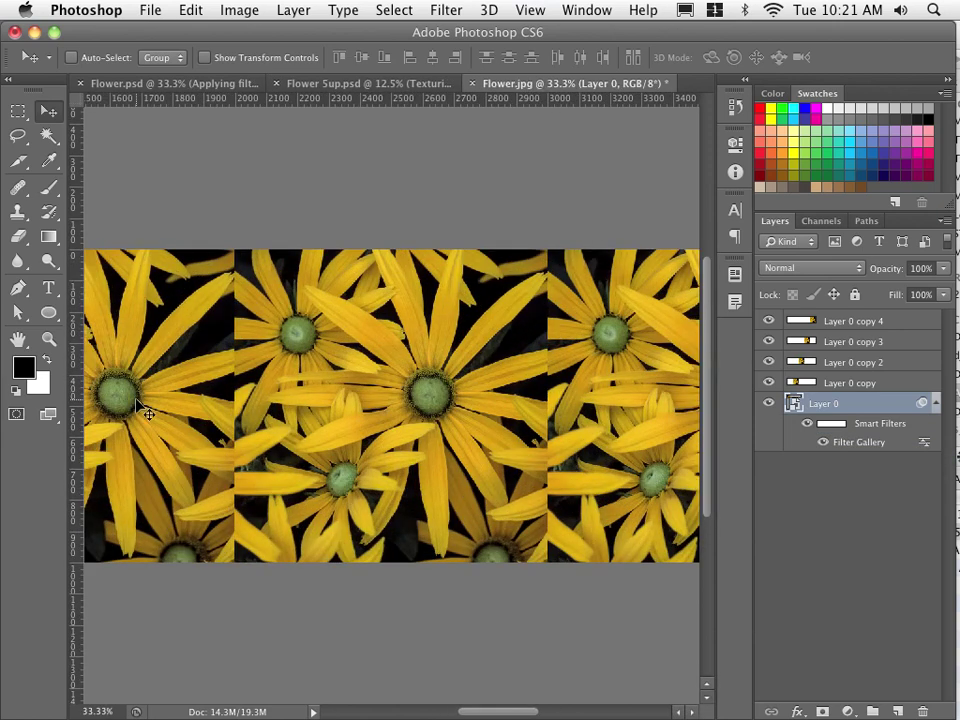
{"action": "key", "text": "super+plus"}
{"action": "left_click_drag", "start_coordinate": [146, 407], "coordinate": [525, 389]}
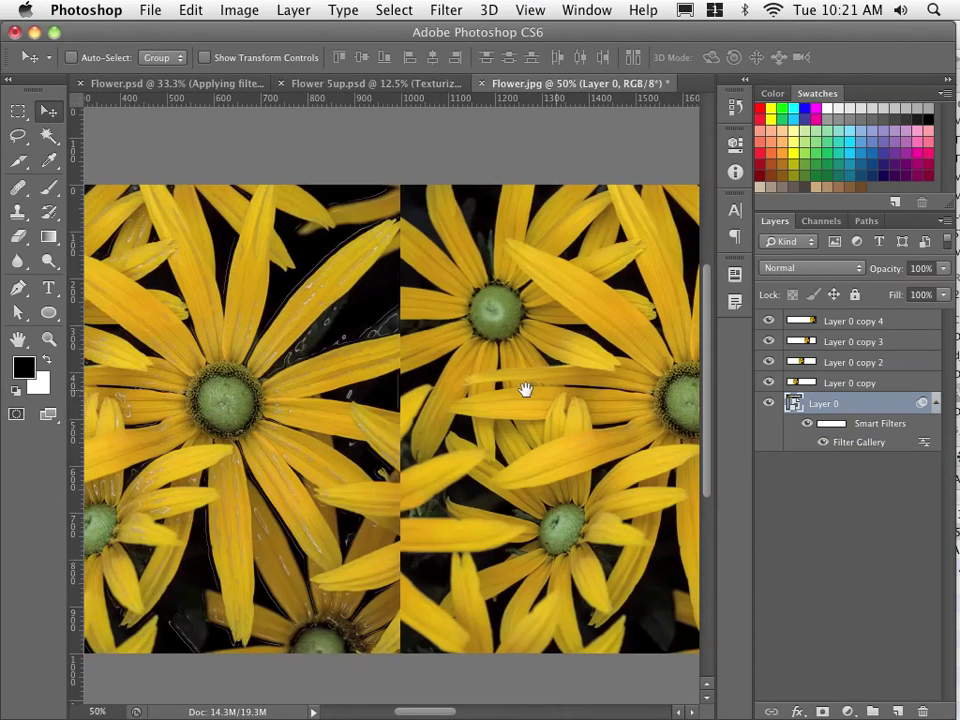
{"action": "left_click_drag", "start_coordinate": [238, 371], "coordinate": [431, 371]}
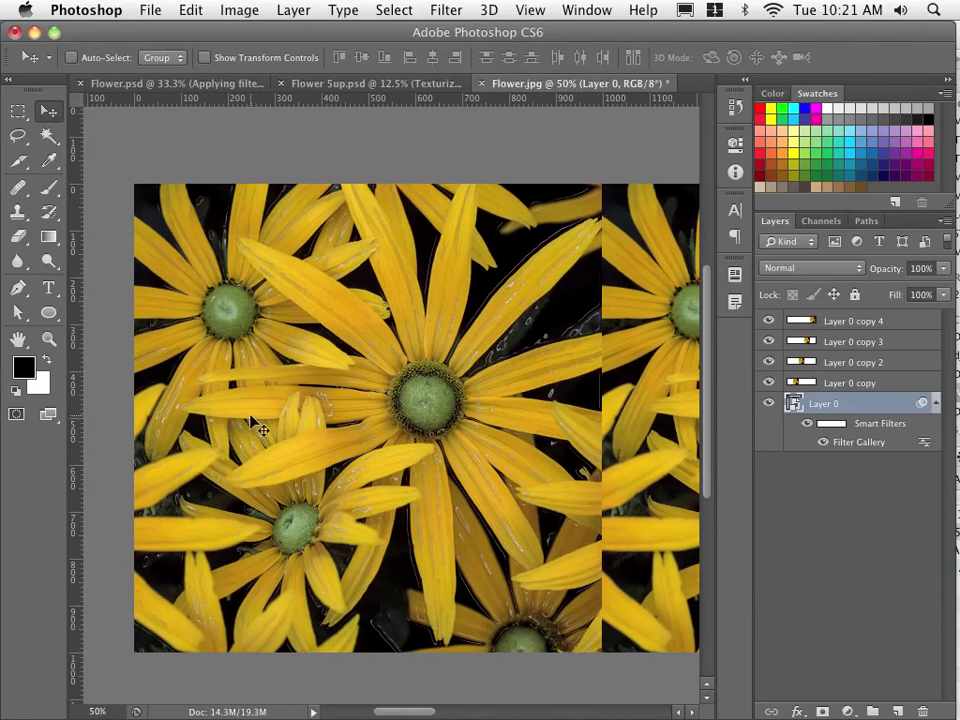
Draw a Foreground to Background gradient on the smart filter mask across the first tile.
{"action": "left_click", "coordinate": [836, 425]}
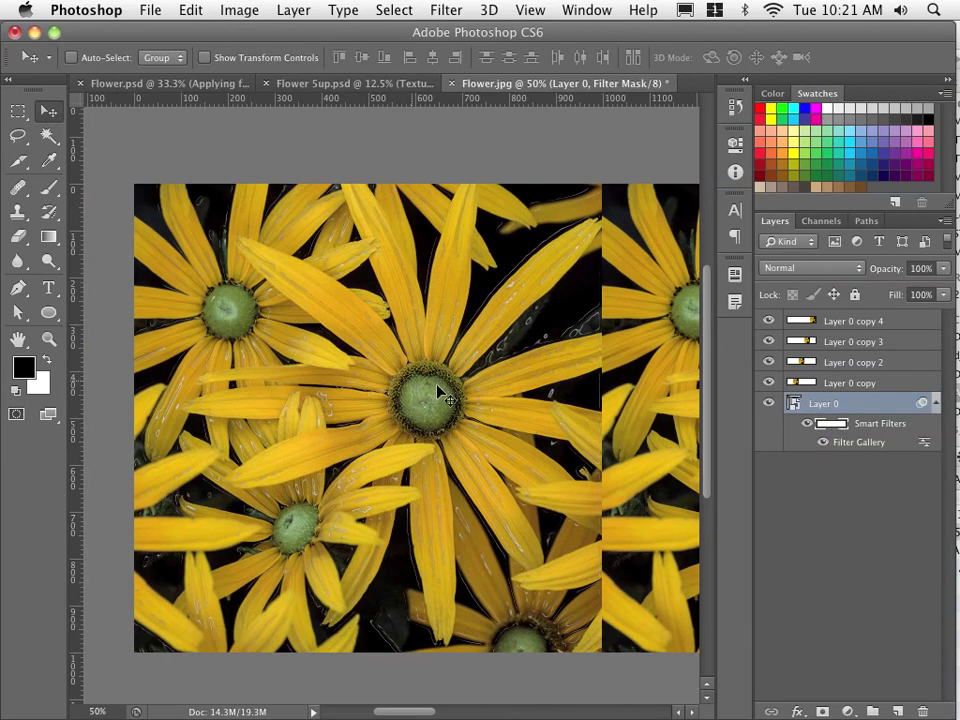
{"action": "left_click", "coordinate": [48, 241]}
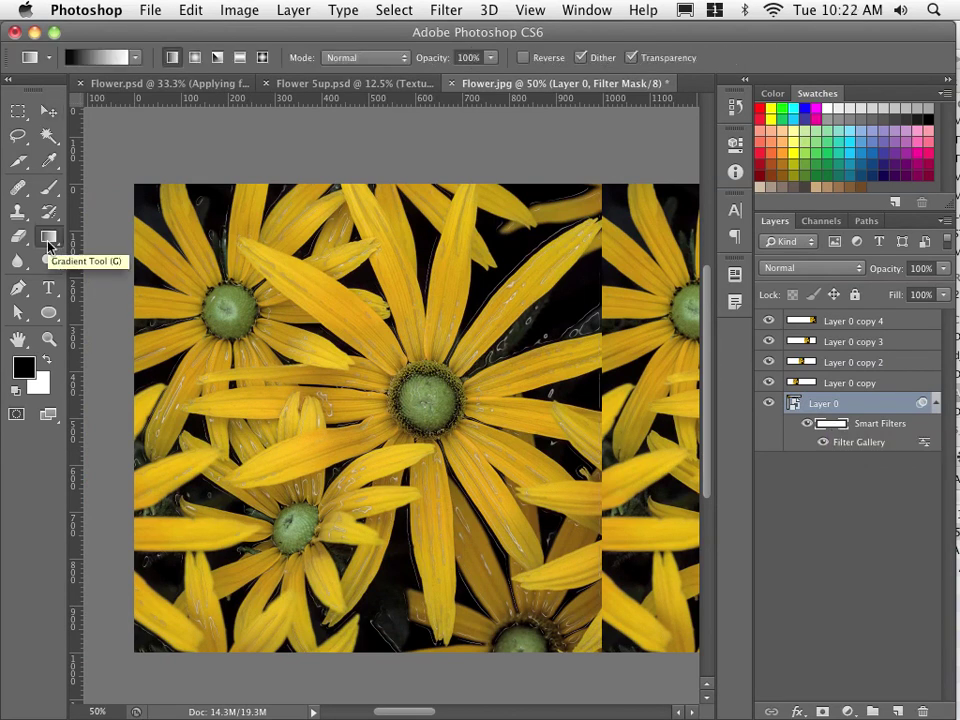
{"action": "left_click", "coordinate": [135, 57]}
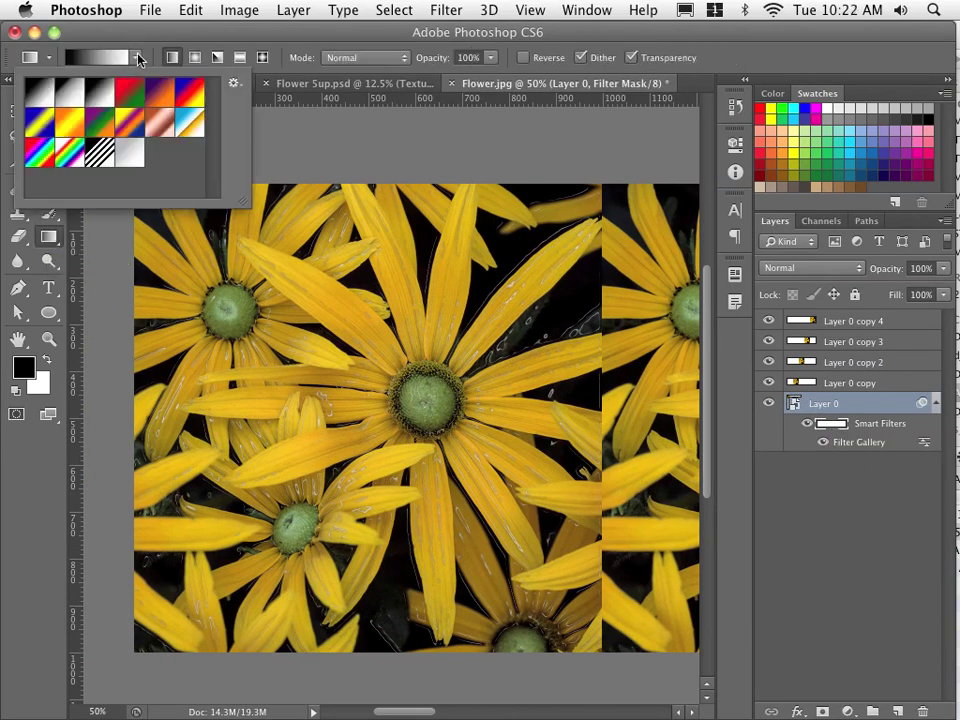
{"action": "double_click", "coordinate": [44, 97]}
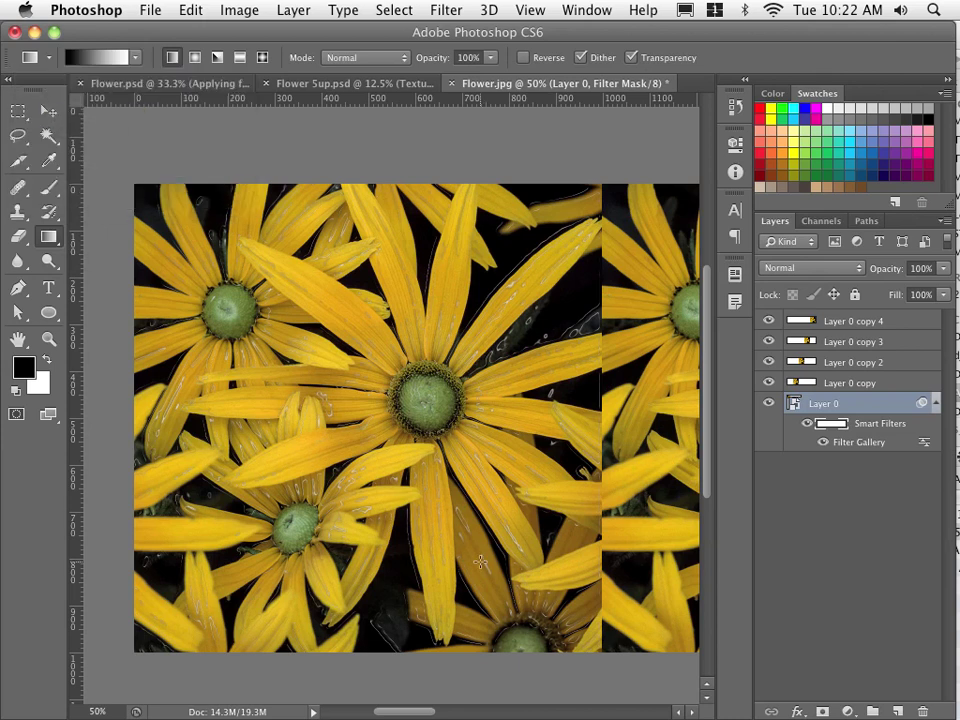
{"action": "left_click_drag", "start_coordinate": [480, 560], "coordinate": [246, 303]}
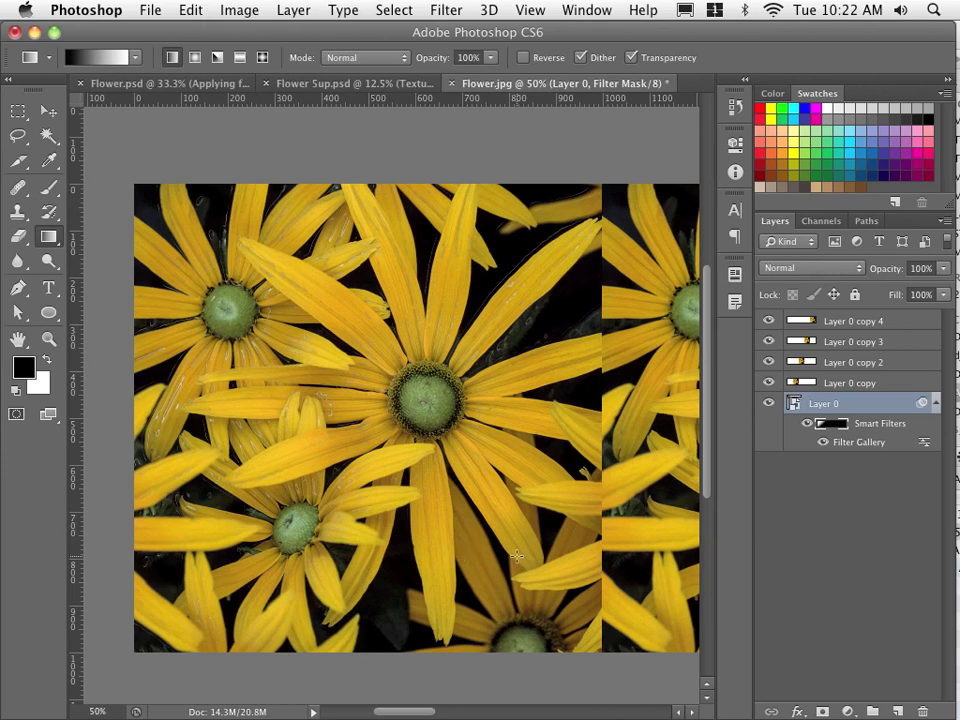
Reopen the Filter Gallery and set Plastic Wrap to Detail 10 and Highlight Strength 17.
{"action": "double_click", "coordinate": [842, 445]}
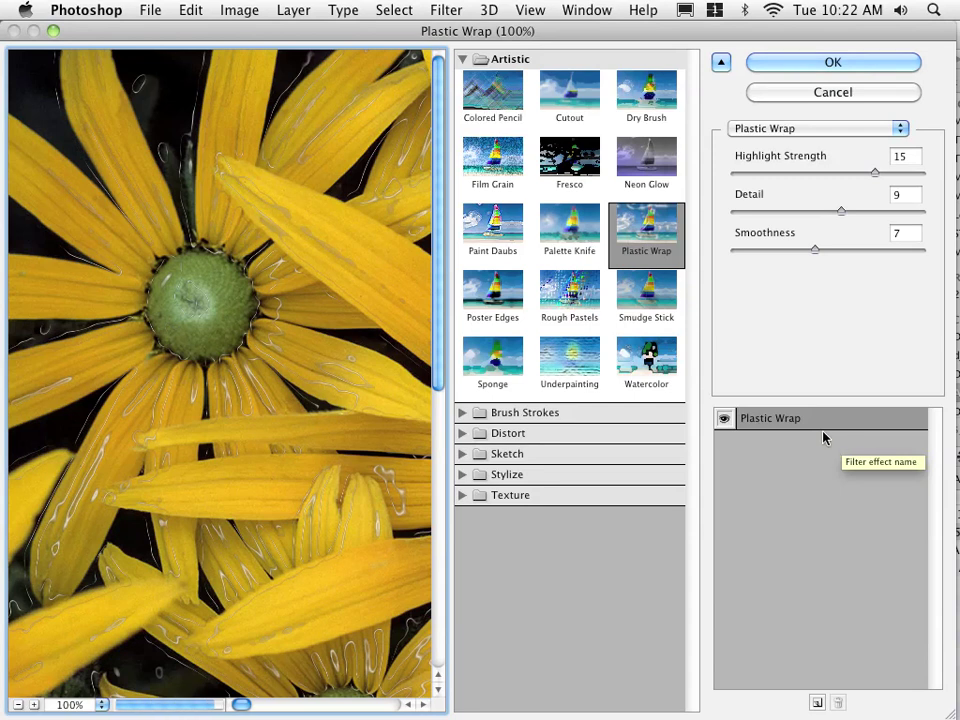
{"action": "left_click", "coordinate": [840, 212]}
{"action": "mouse_move", "coordinate": [840, 213]}
{"action": "left_mouse_down"}
{"action": "mouse_move", "coordinate": [814, 216]}
{"action": "mouse_move", "coordinate": [852, 217]}
{"action": "left_mouse_up"}
{"action": "left_click_drag", "start_coordinate": [876, 174], "coordinate": [891, 178]}
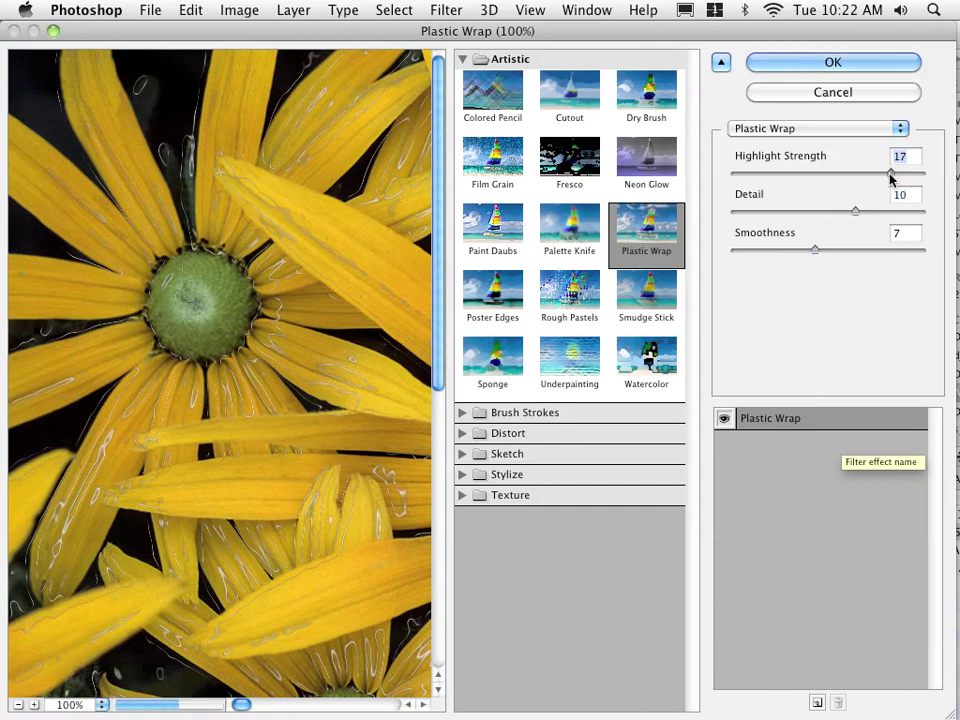
{"action": "left_click", "coordinate": [831, 63]}
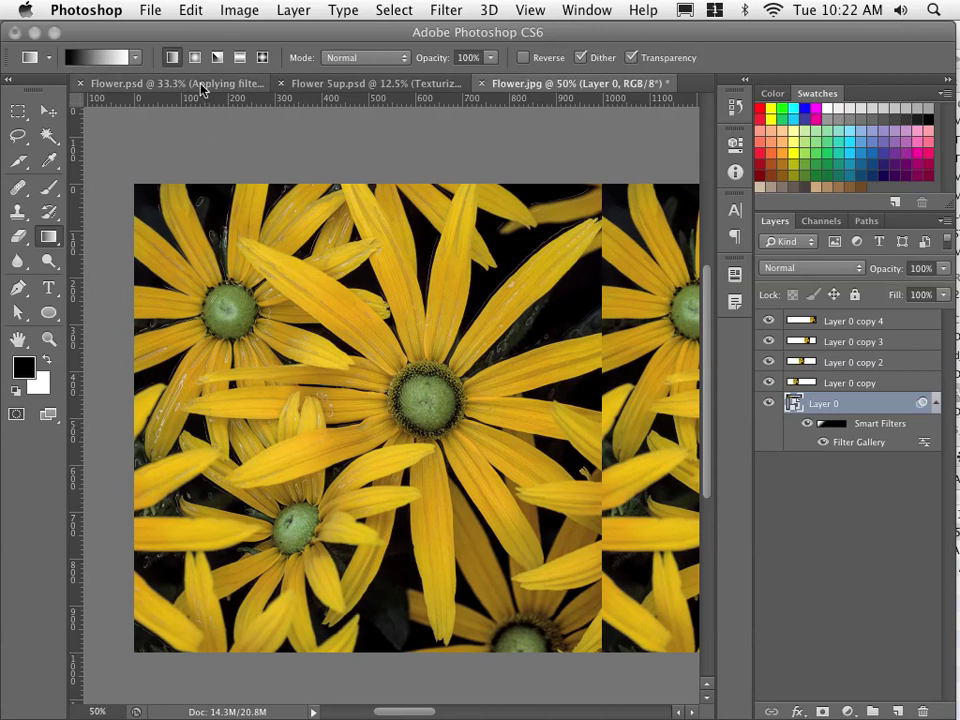
Switch back to the Flower 5up.psd strip to view the five labelled filtered flower panels.
{"action": "left_click", "coordinate": [298, 85]}
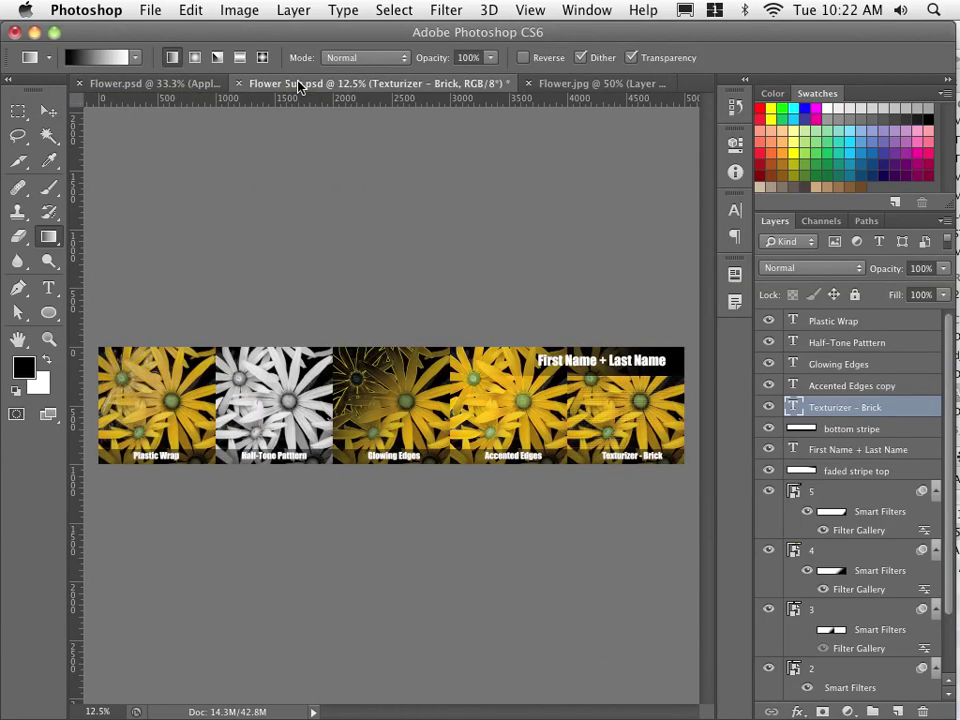